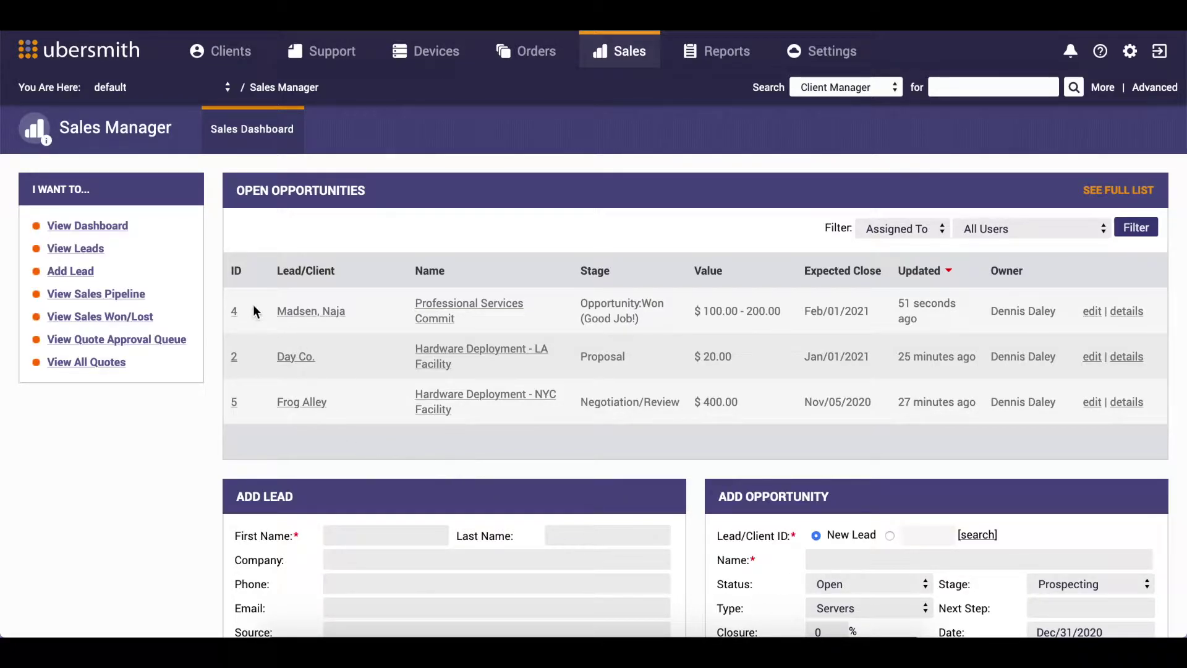
Step: Open the lead of the Professional Services Commit opportunity, then its draft quote named Hardware Deployment - NYC Facility
click(234, 310)
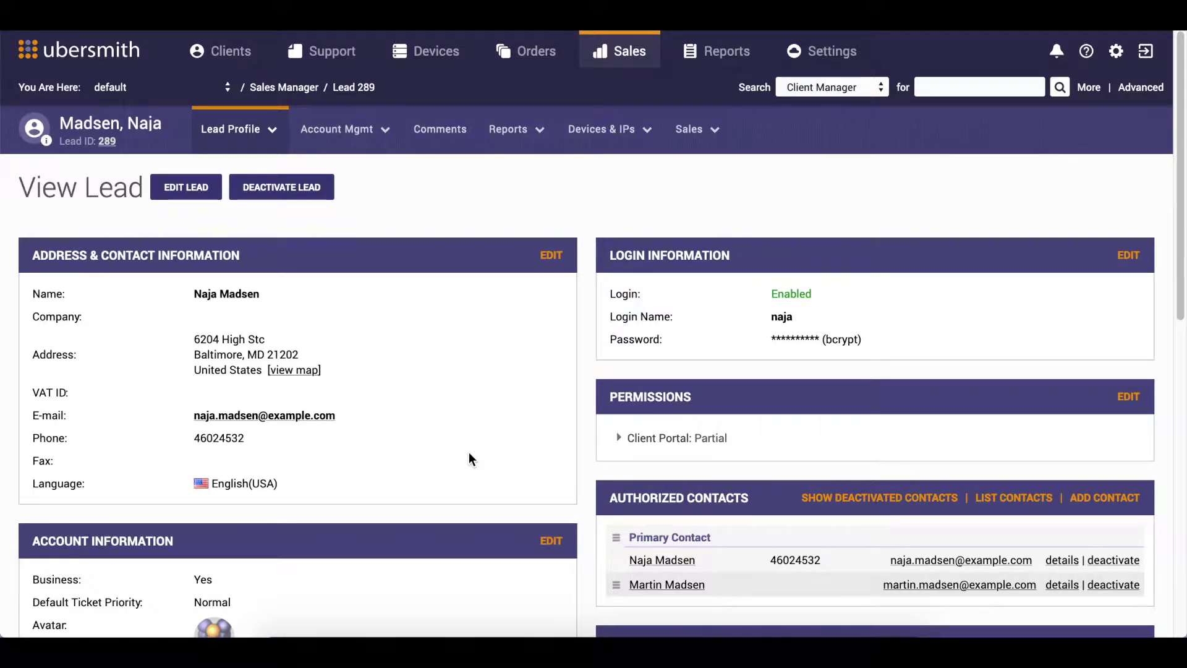
scroll(469, 457, down, 1)
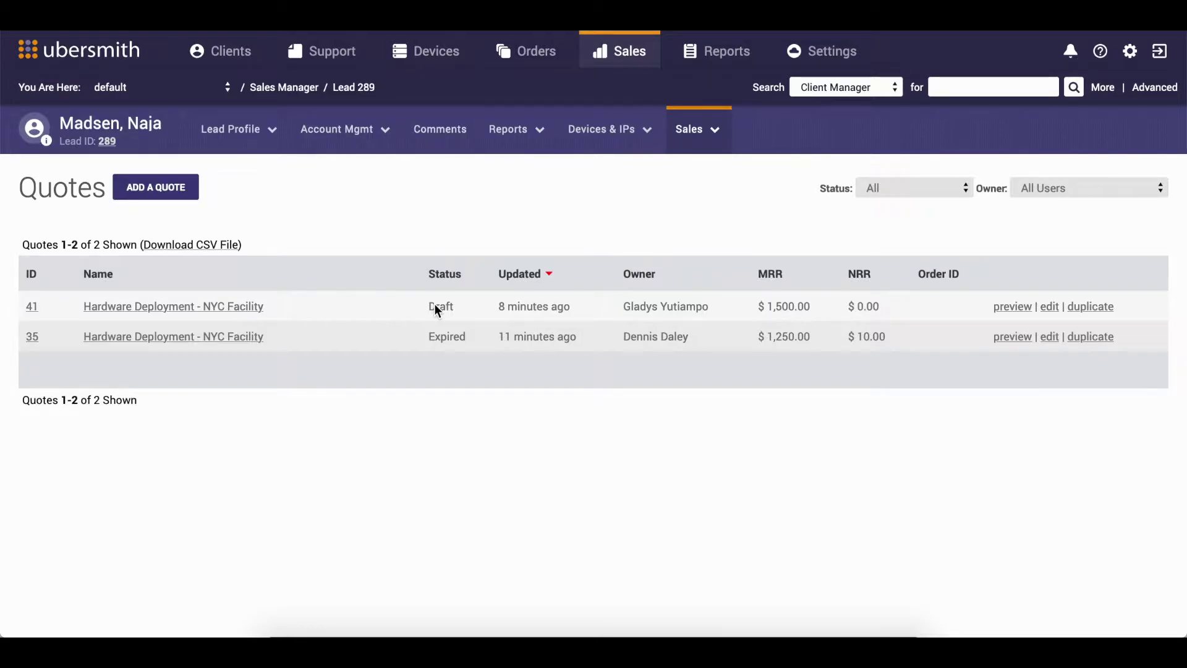
click(116, 307)
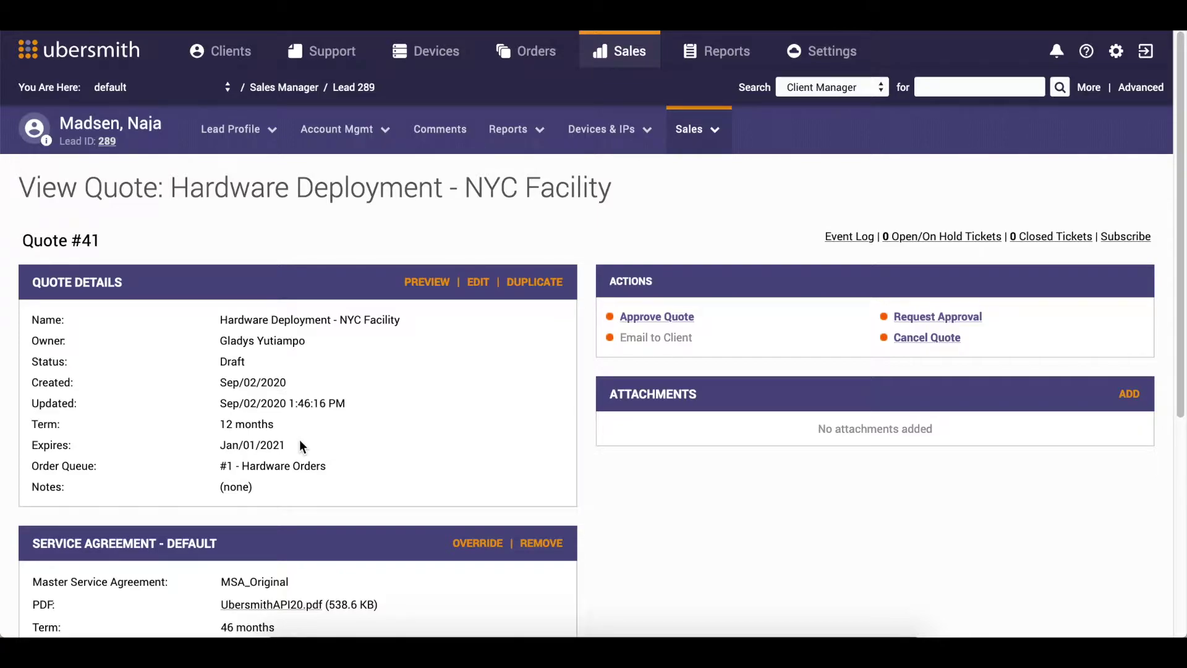
Step: Start a new service on the quote using the 10TB Bandwidth service plan
scroll(300, 443, down, 2)
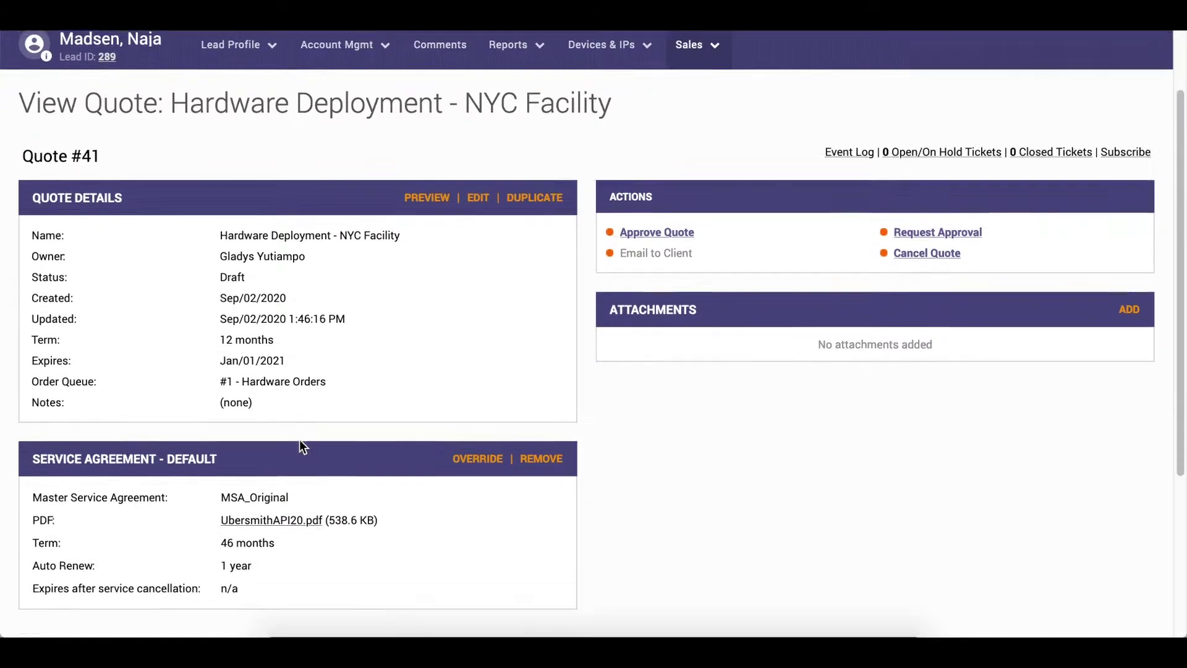
scroll(300, 445, down, 1)
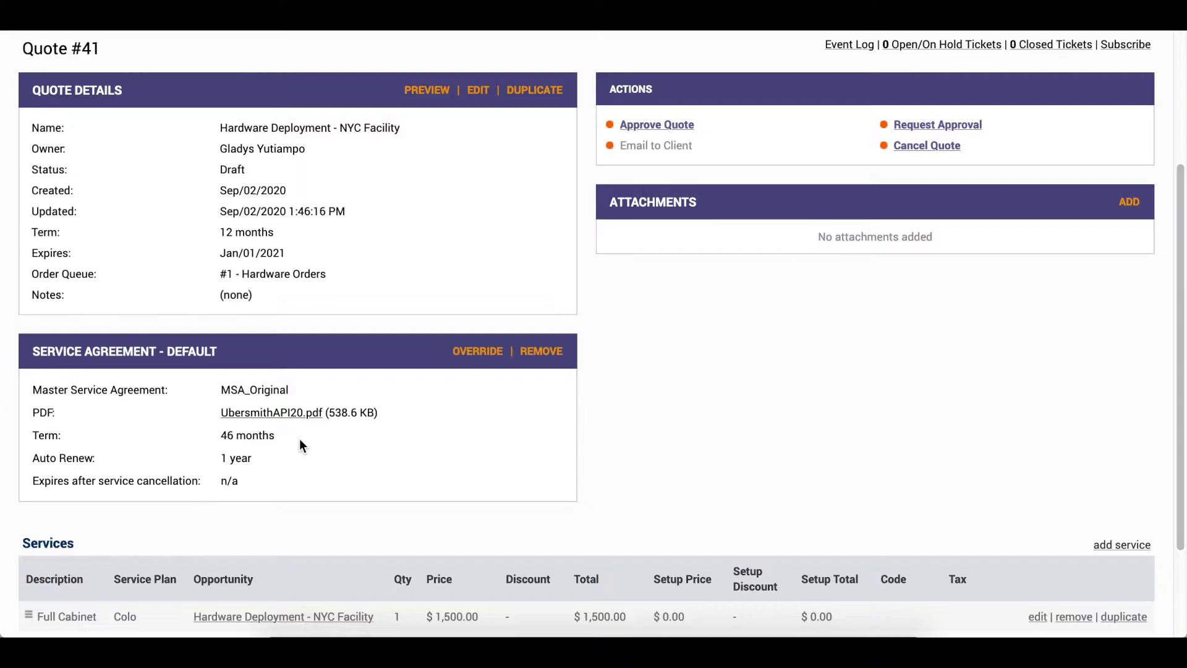
scroll(300, 441, down, 2)
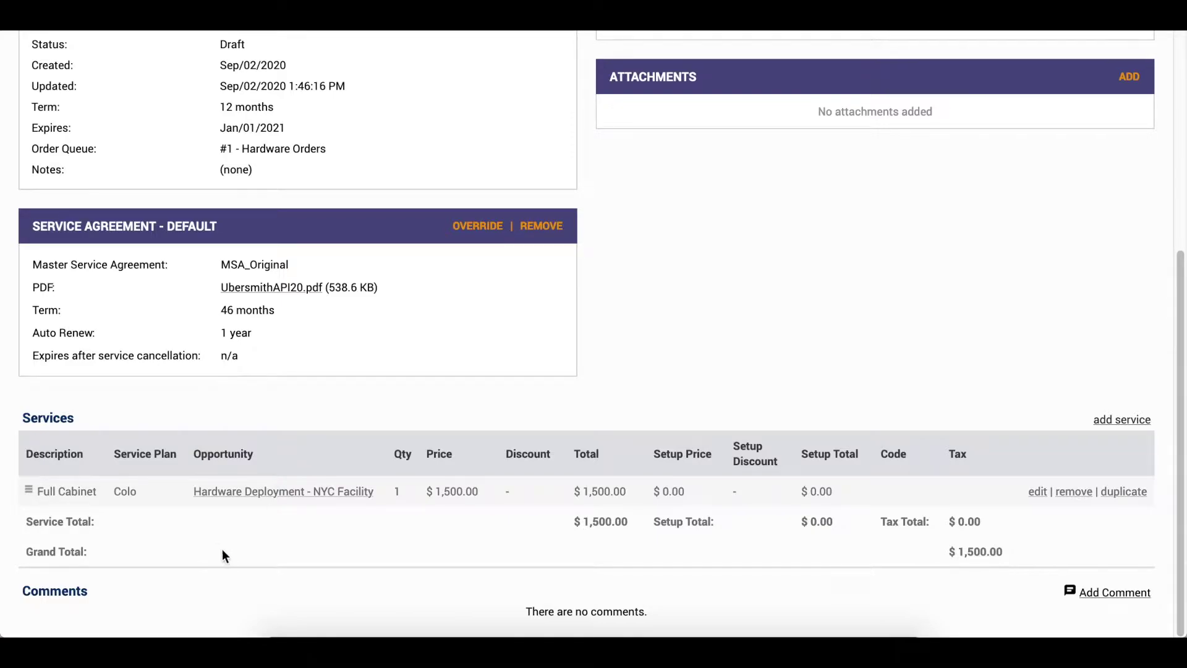
click(1107, 420)
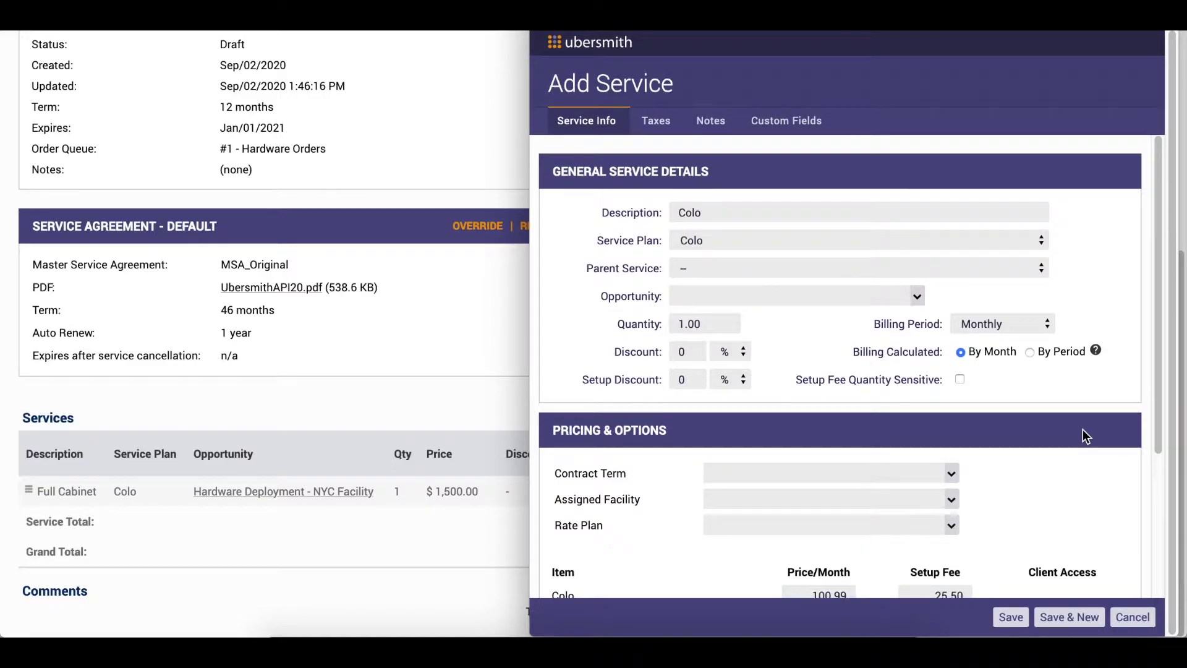
click(1041, 240)
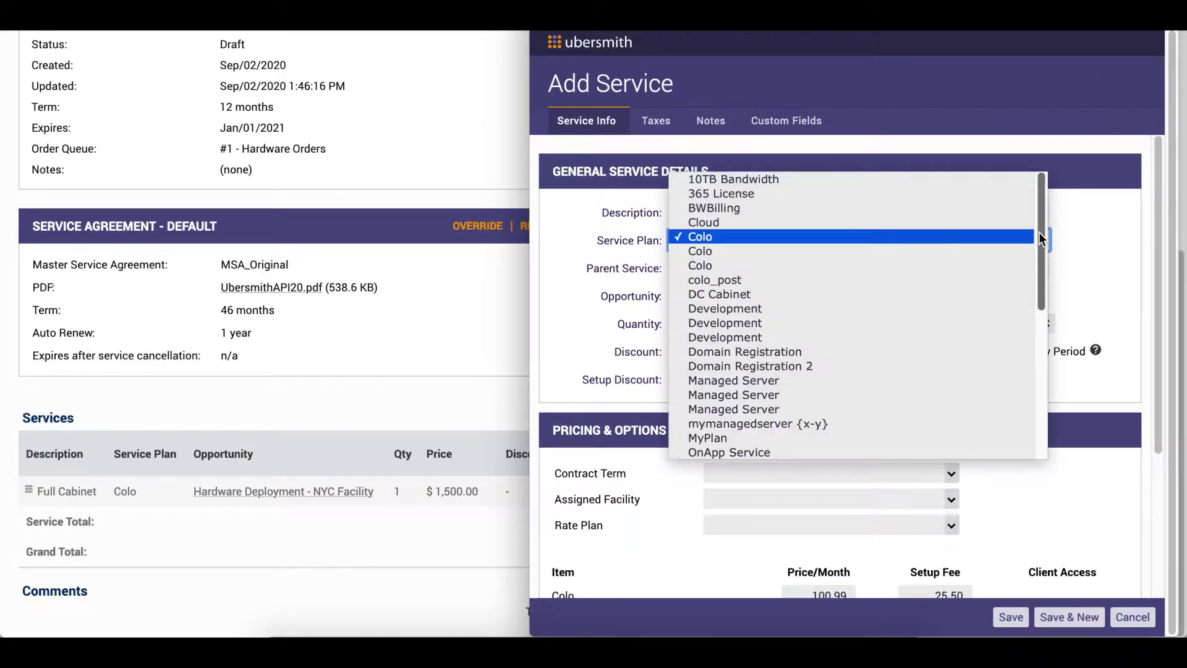
click(959, 180)
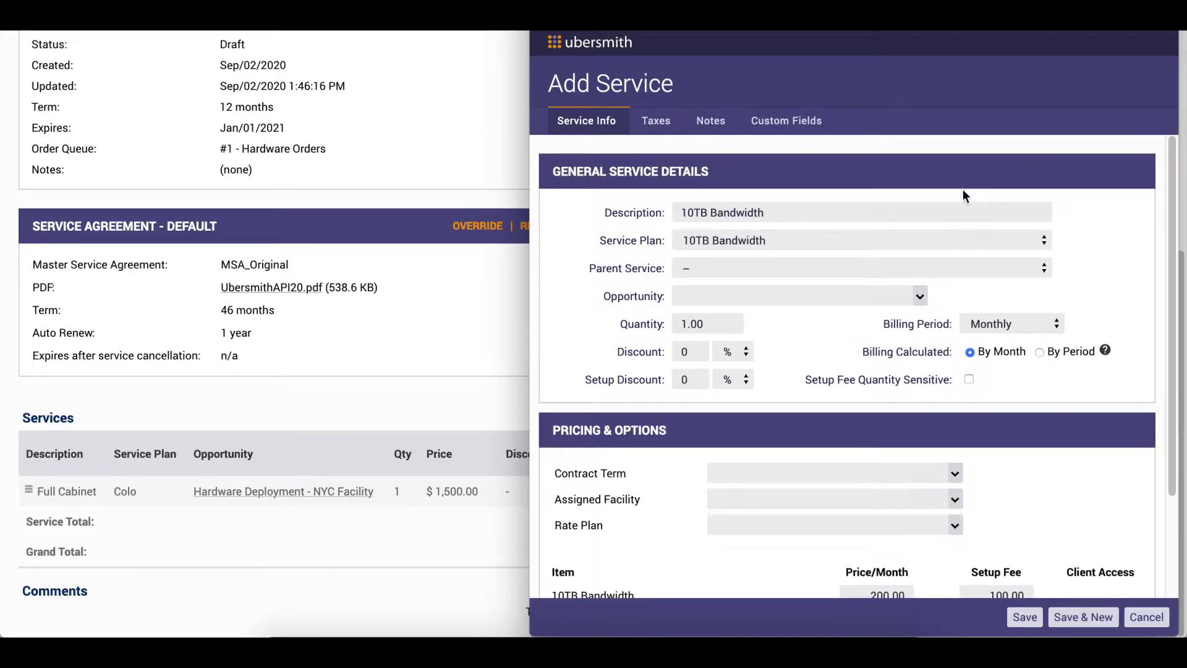
Step: Set the 10TB Bandwidth monthly price to 100.00 and save the service to the quote
scroll(921, 283, down, 3)
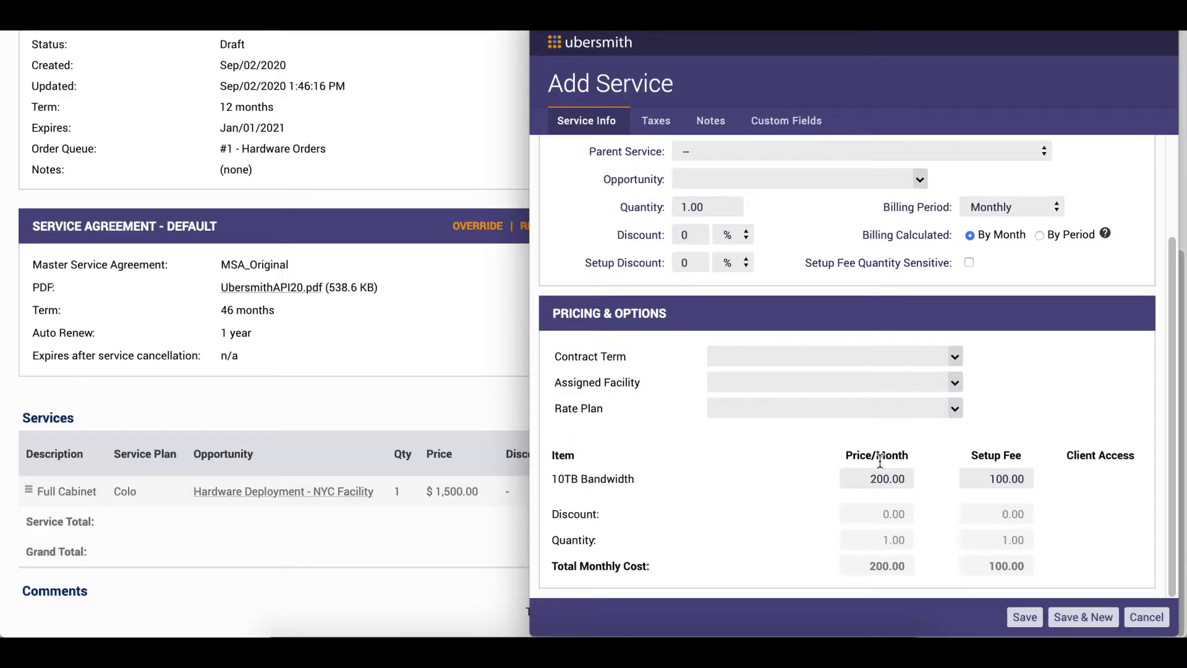
click(873, 476)
drag(873, 475, 875, 475)
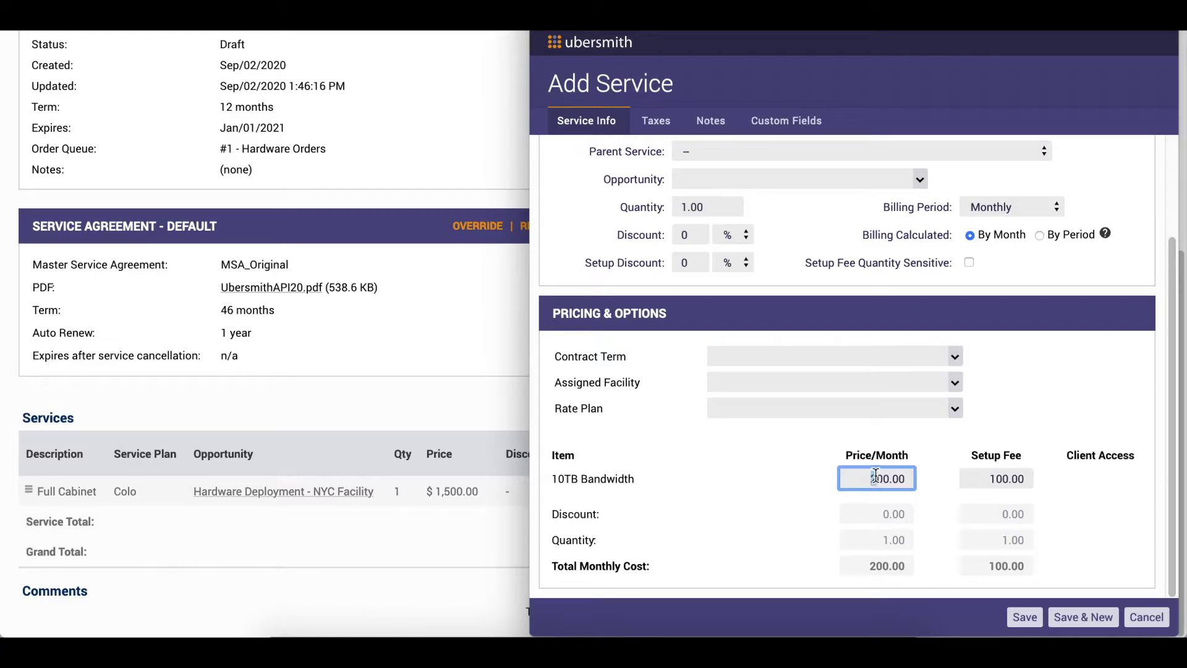
text(1)
click(1023, 617)
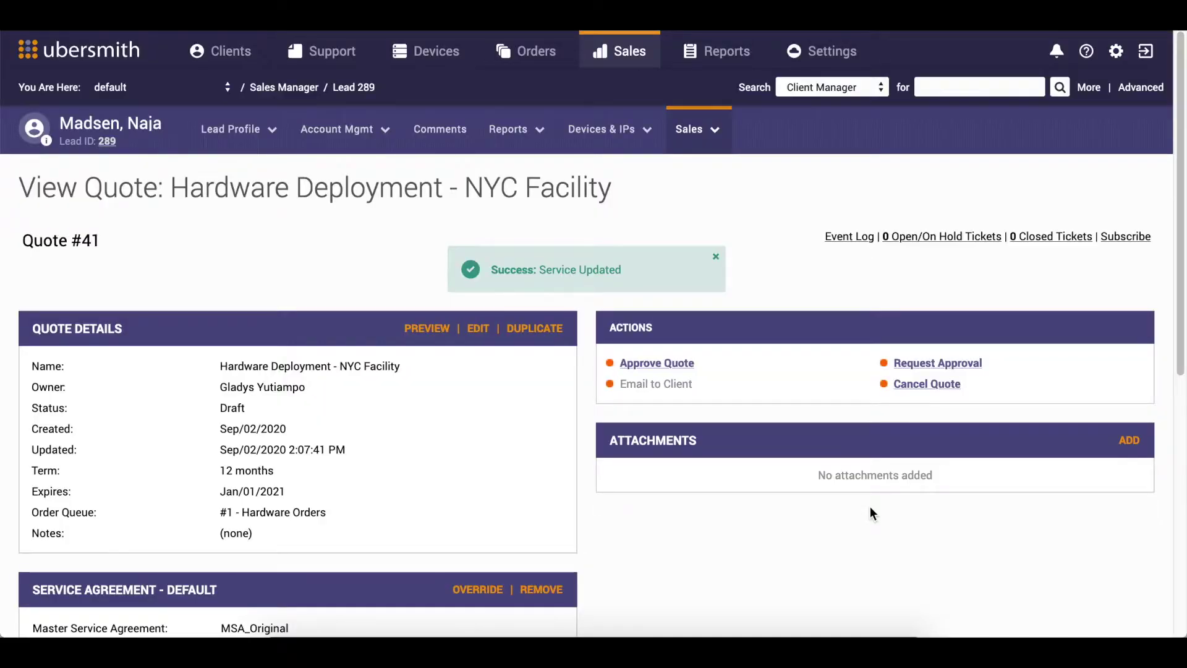
Step: Check the services and totals on the quote, and approve the quote
scroll(870, 507, down, 5)
scroll(868, 513, down, 2)
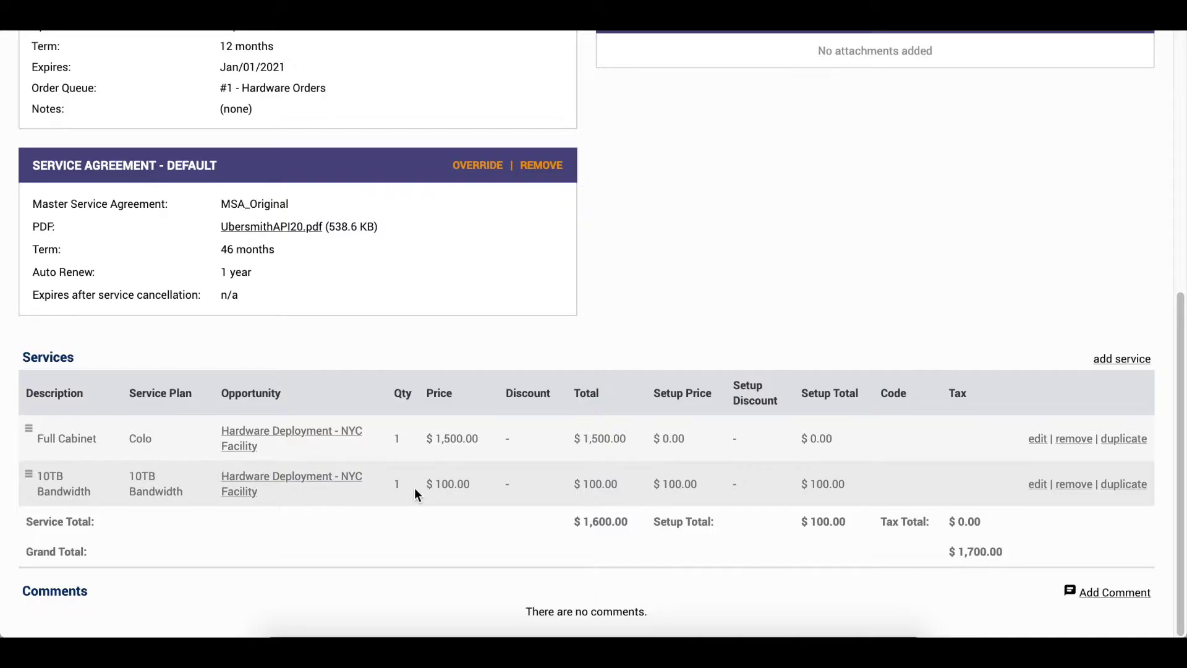
scroll(414, 489, up, 2)
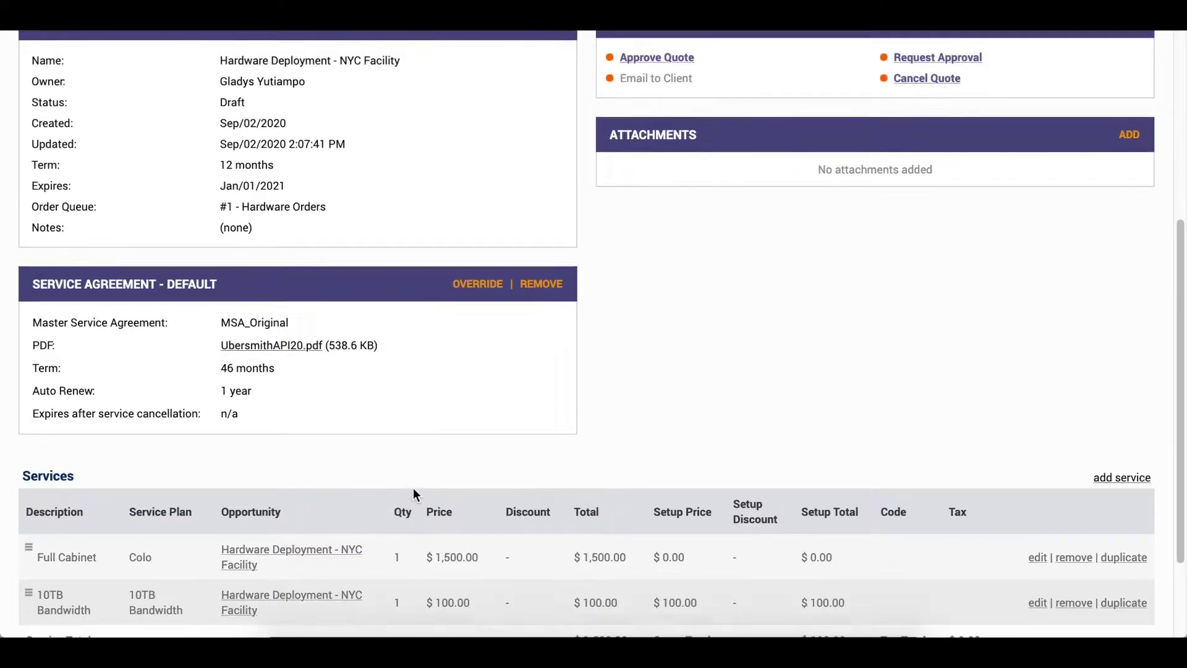
scroll(413, 488, up, 2)
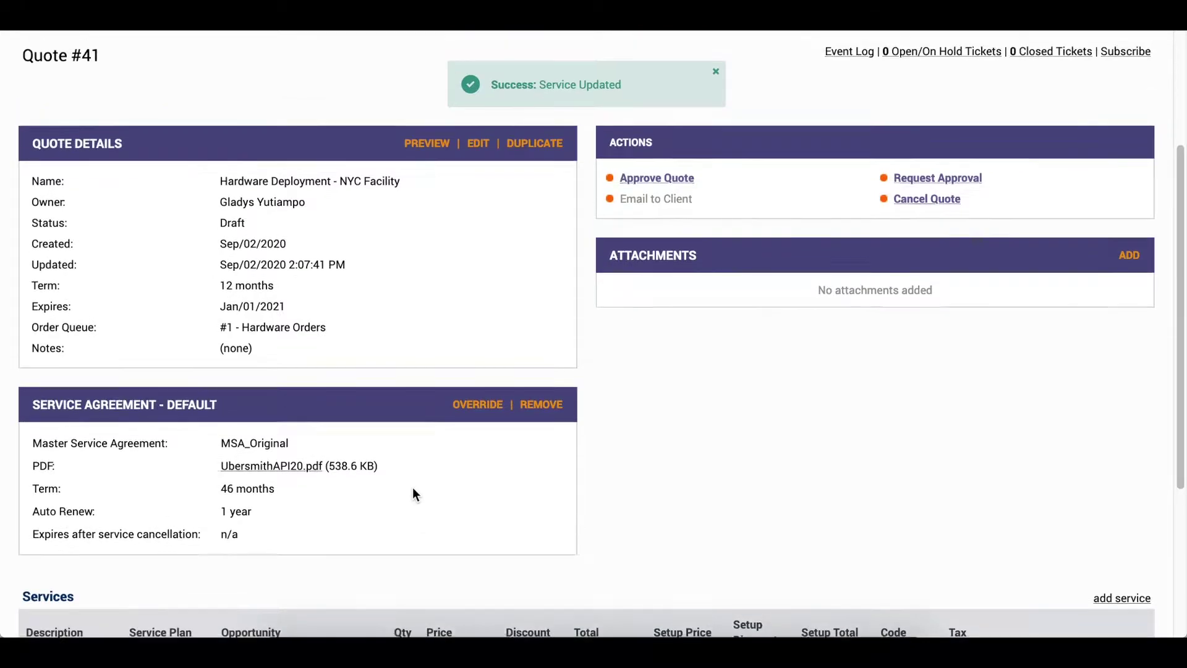
scroll(413, 493, up, 1)
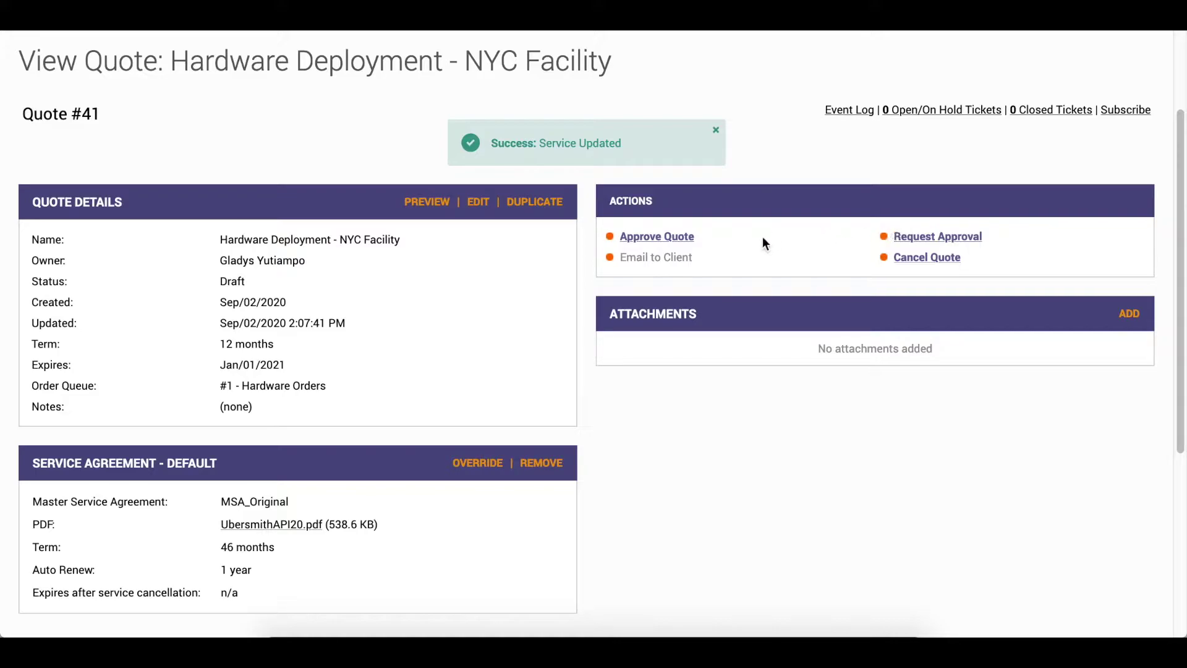
click(648, 237)
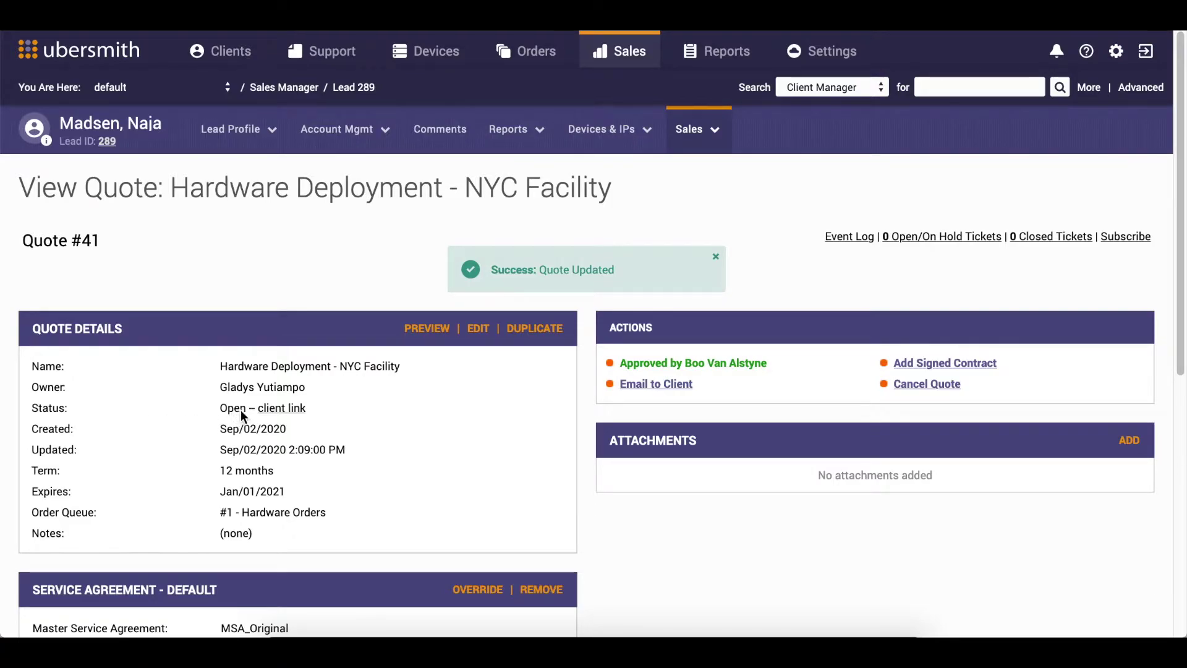
Step: Open the client's view of the approved quote and read through its cost tables and agreement terms to the signatory page
click(281, 408)
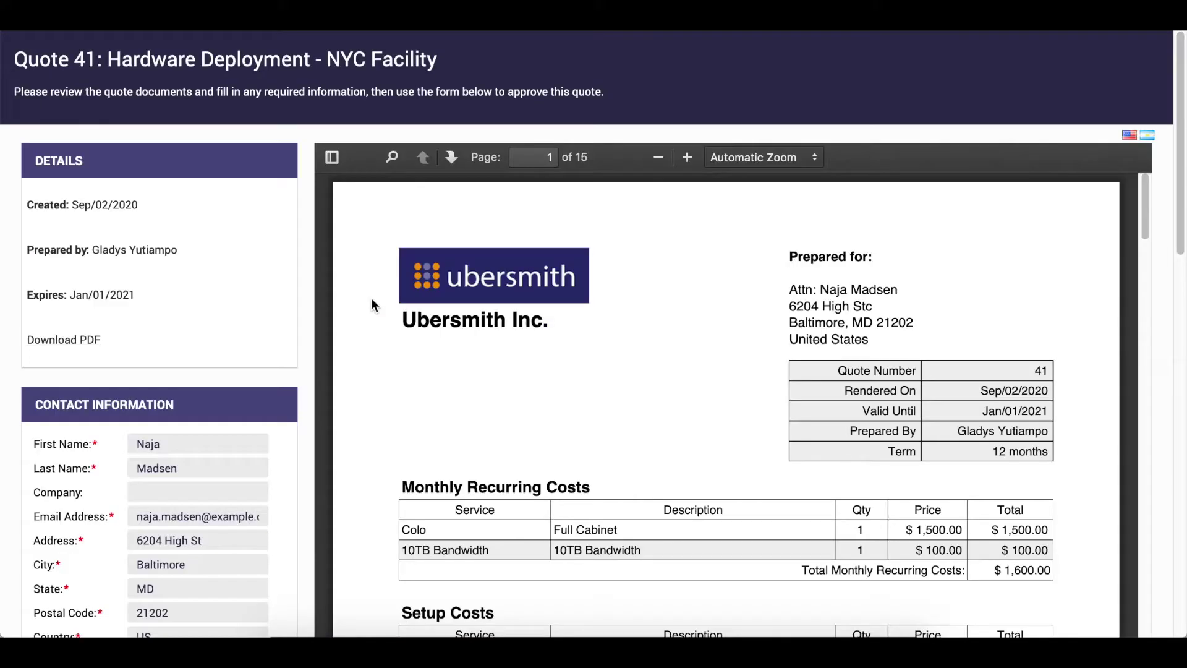
scroll(371, 298, down, 3)
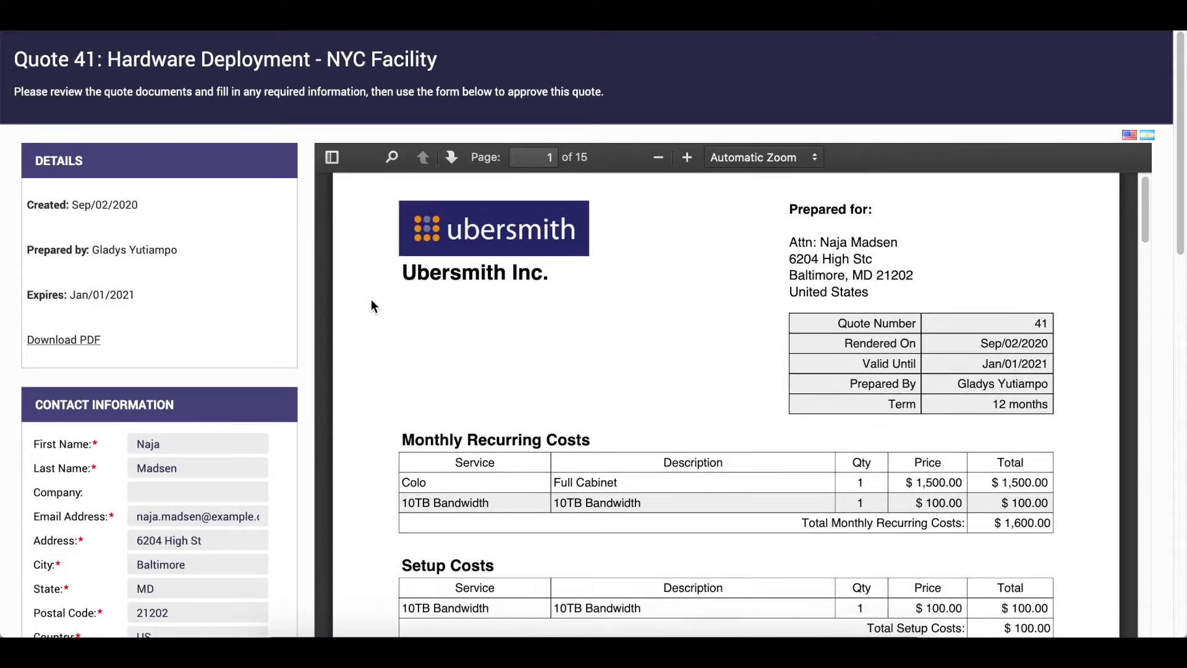
scroll(371, 299, down, 1)
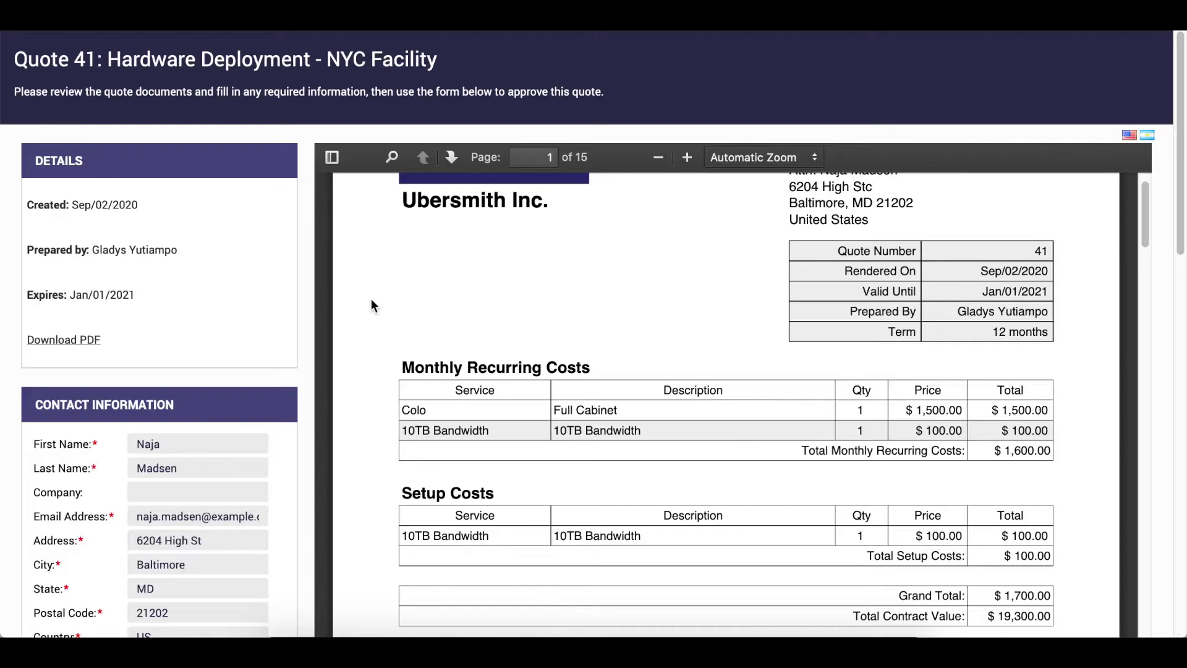
scroll(372, 300, down, 2)
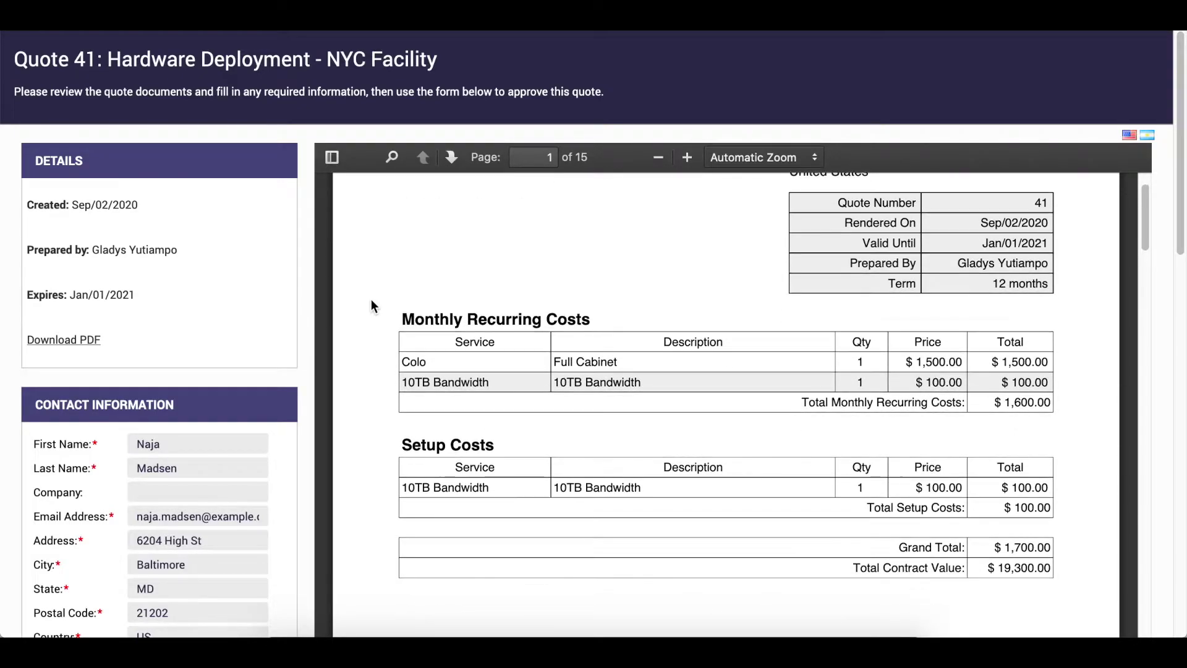
scroll(371, 300, down, 1)
scroll(371, 299, down, 2)
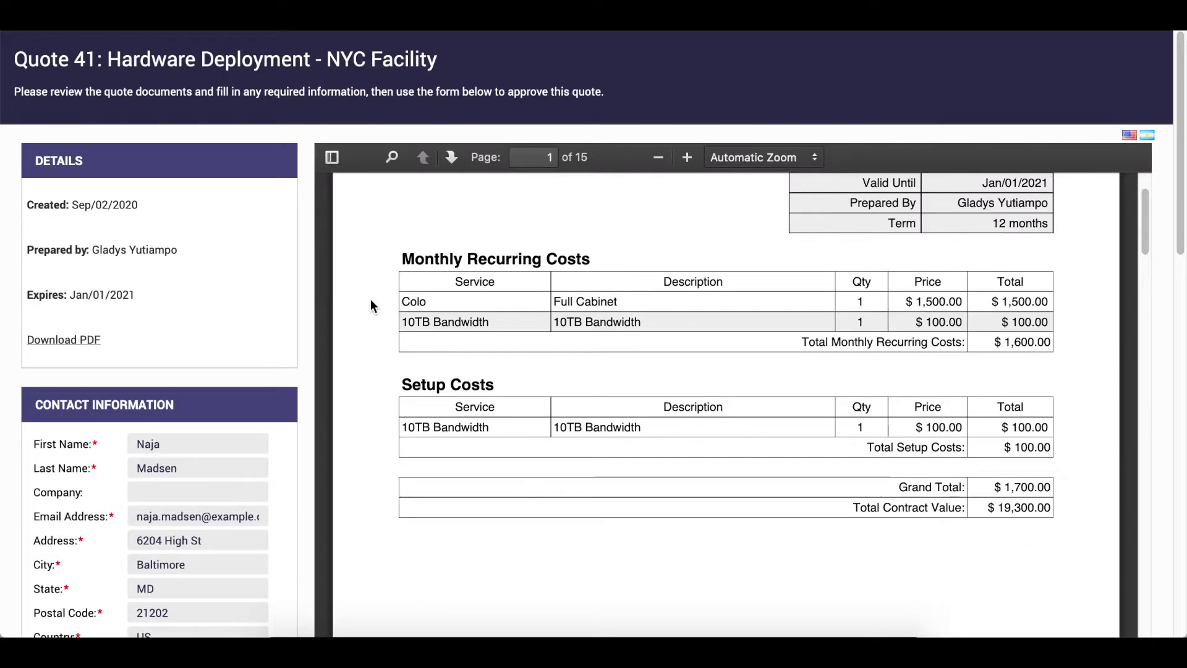
scroll(371, 303, down, 8)
scroll(371, 303, down, 20)
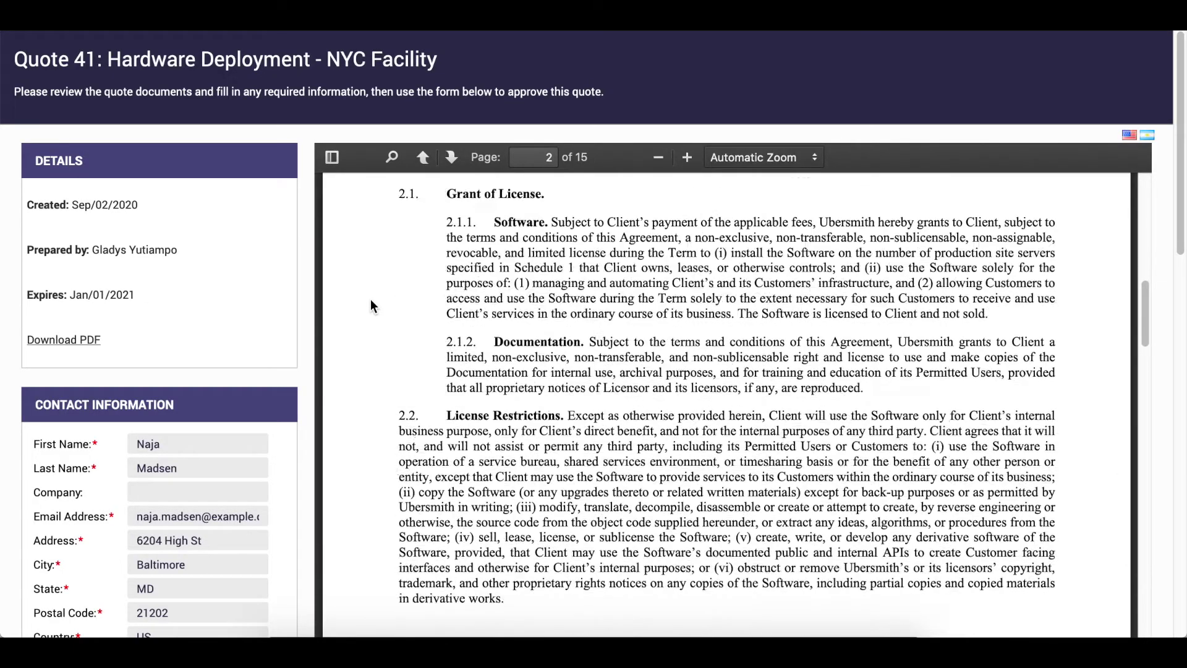
scroll(371, 305, down, 20)
scroll(371, 304, down, 20)
scroll(371, 298, down, 20)
scroll(373, 298, down, 20)
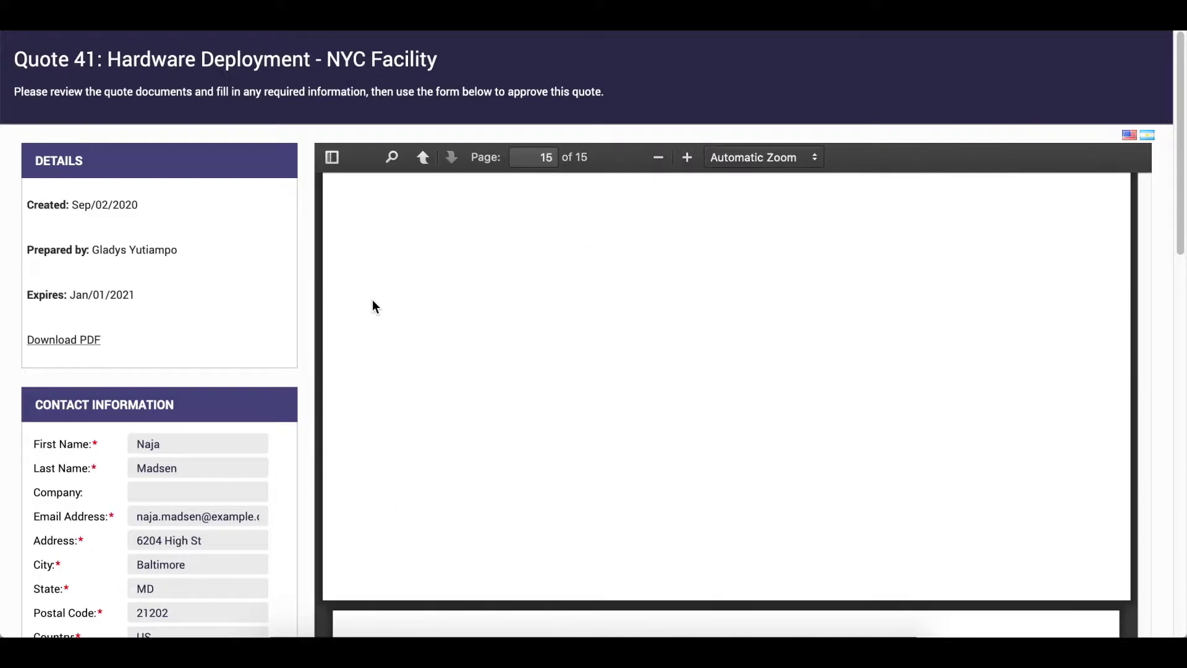
scroll(415, 311, down, 7)
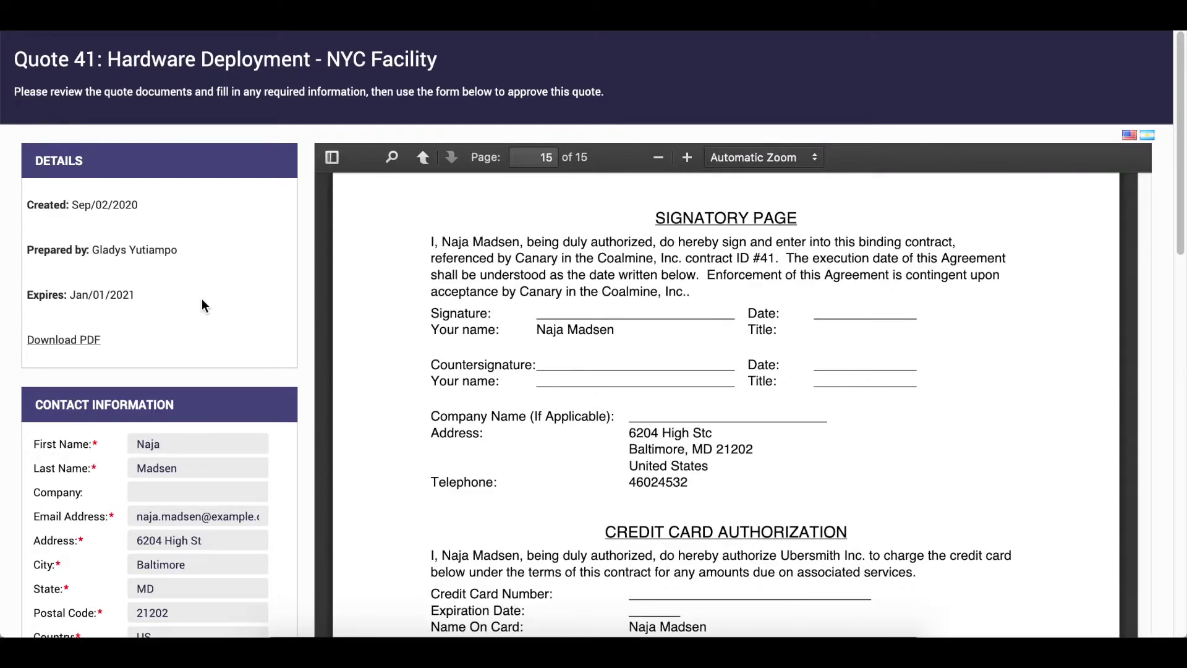
Step: Review the prefilled contact and payment information, and sign the contract with the client's full name
scroll(203, 305, down, 8)
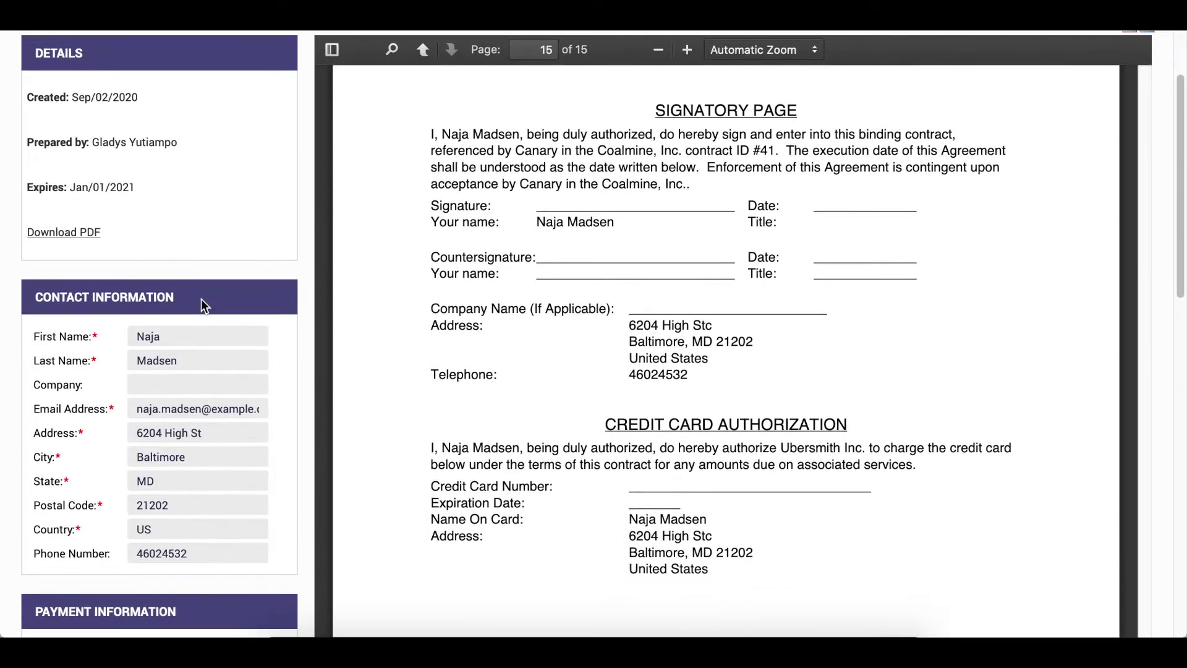
scroll(201, 306, down, 1)
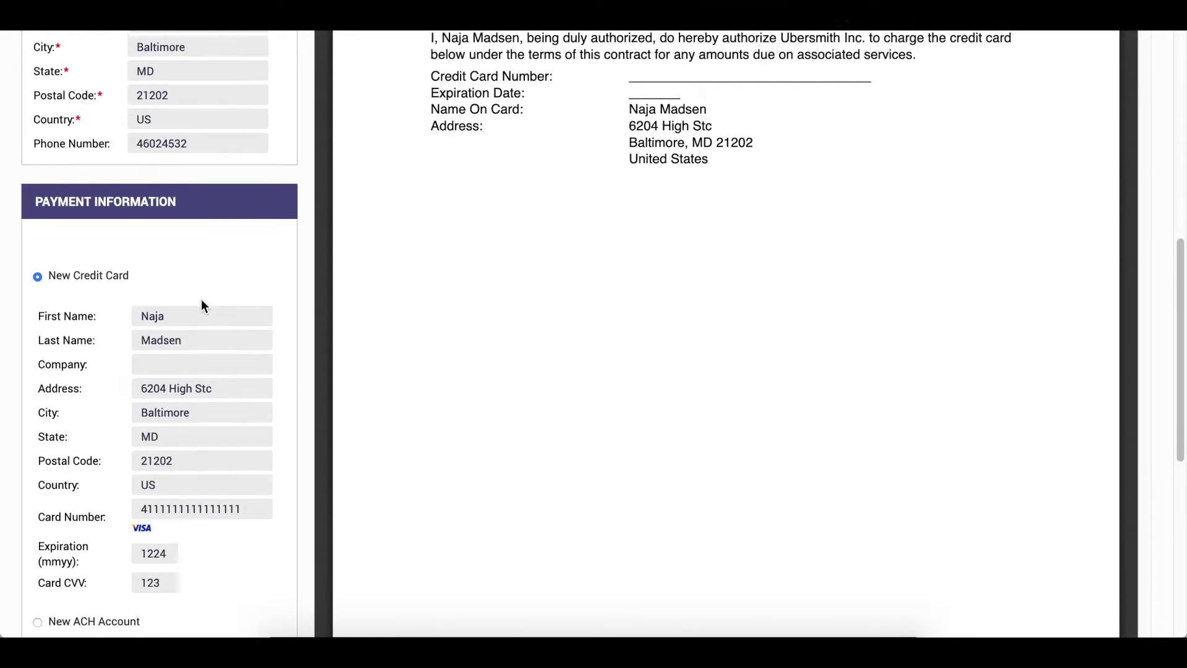
scroll(202, 299, down, 6)
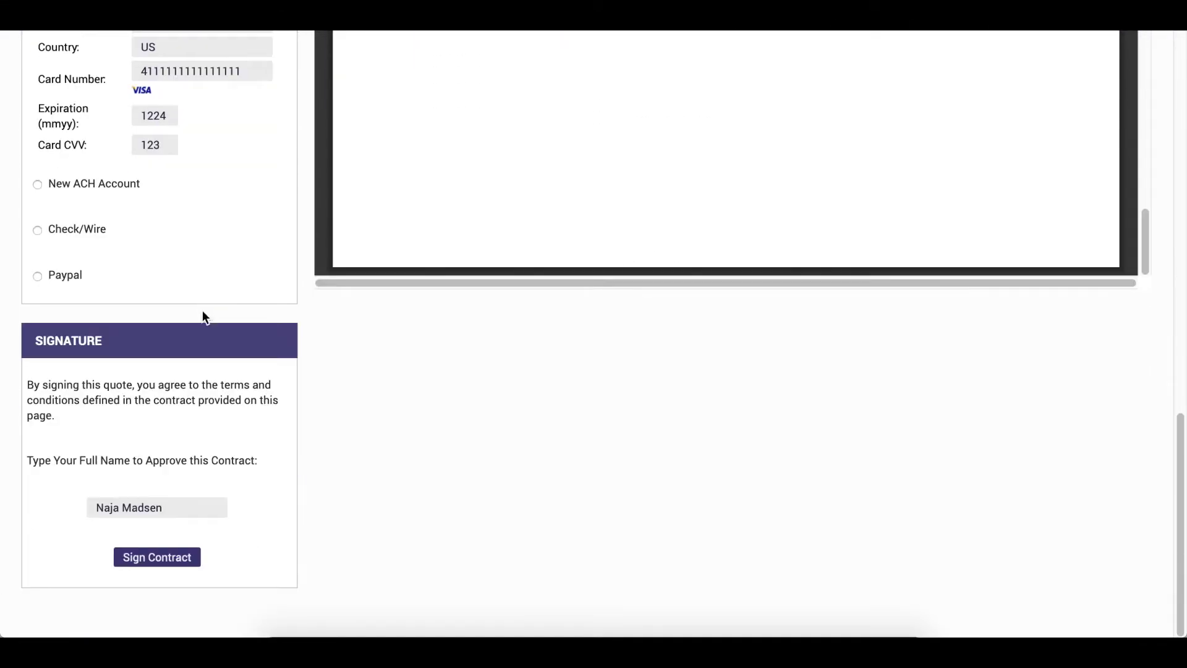
click(145, 558)
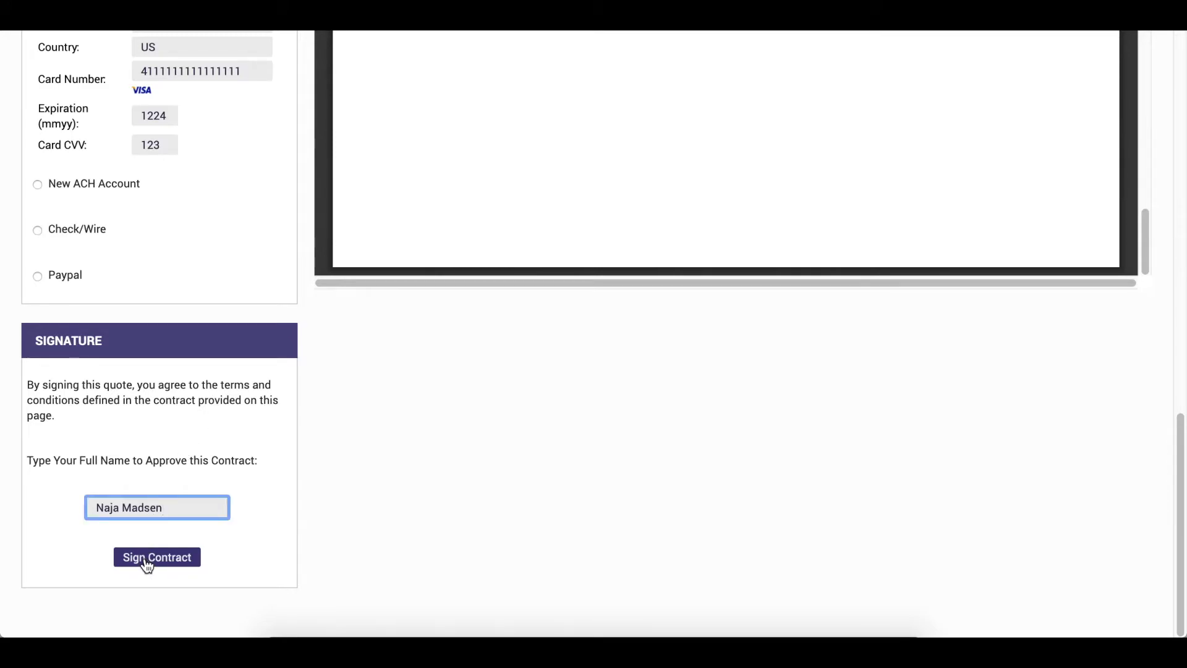
click(146, 559)
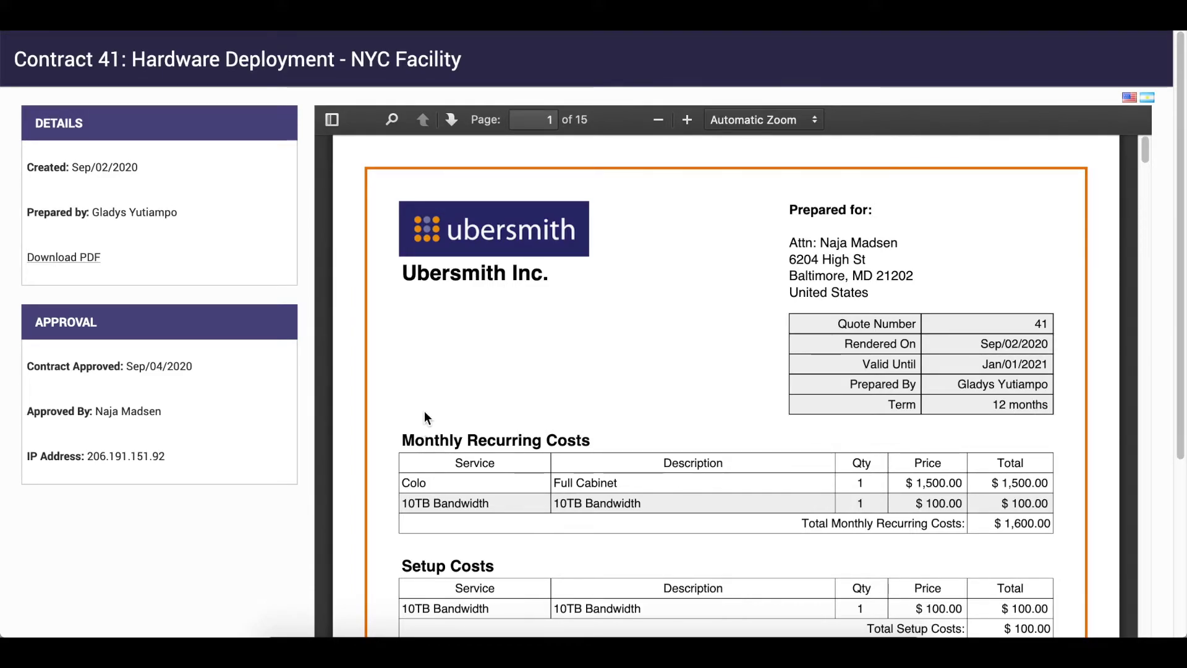
Step: Examine the signed contract's page footers, signatory page and credit card authorization
scroll(455, 394, down, 20)
scroll(473, 405, down, 20)
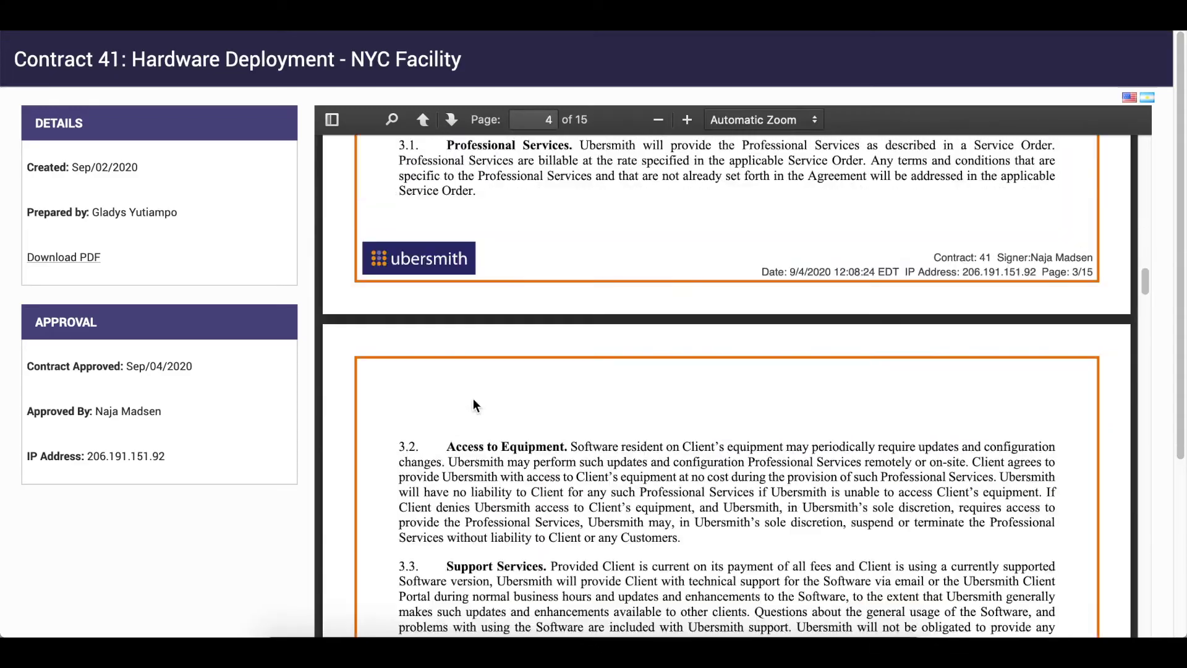
scroll(473, 404, down, 20)
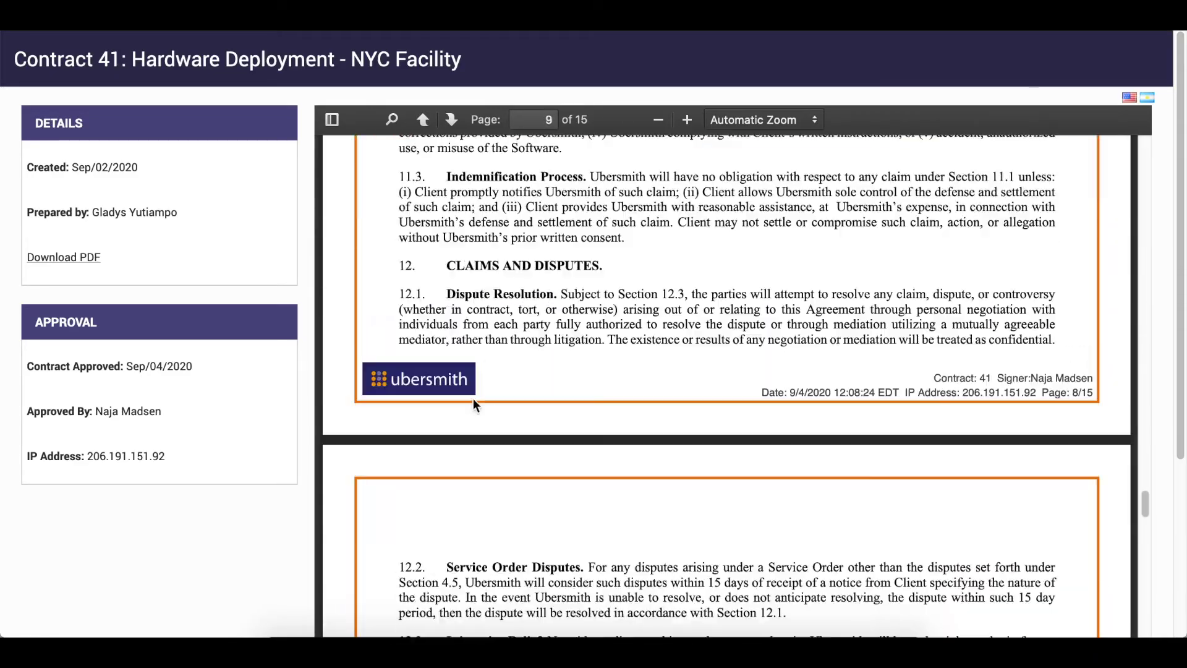
scroll(473, 405, down, 20)
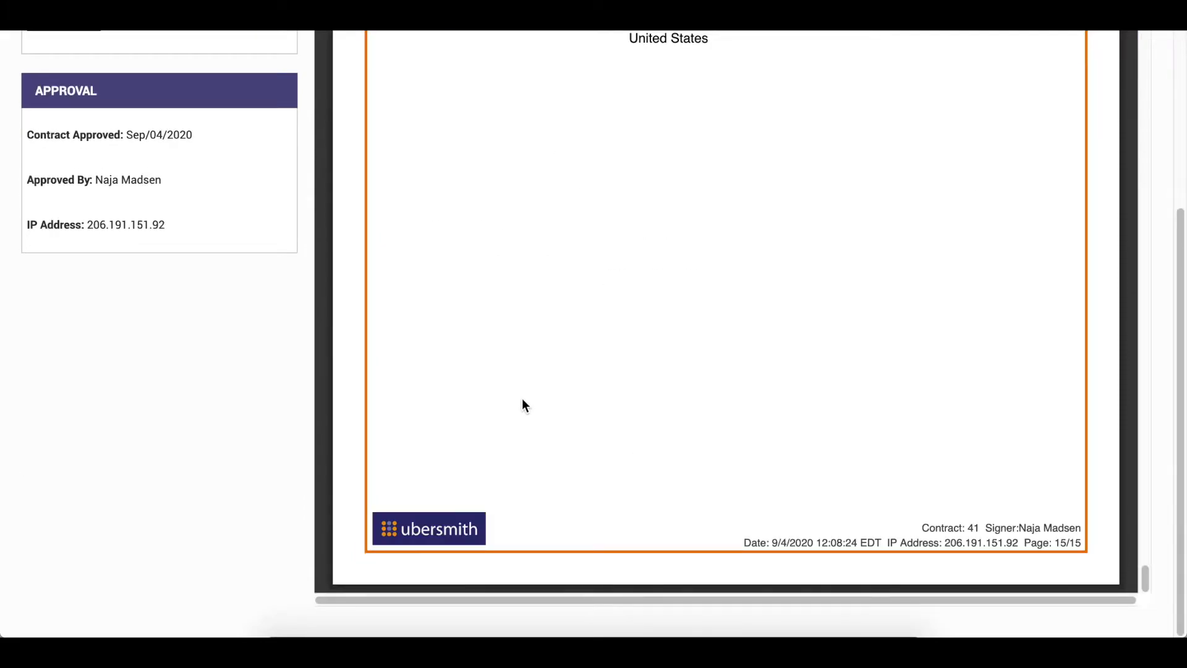
scroll(521, 404, up, 10)
scroll(522, 399, down, 1)
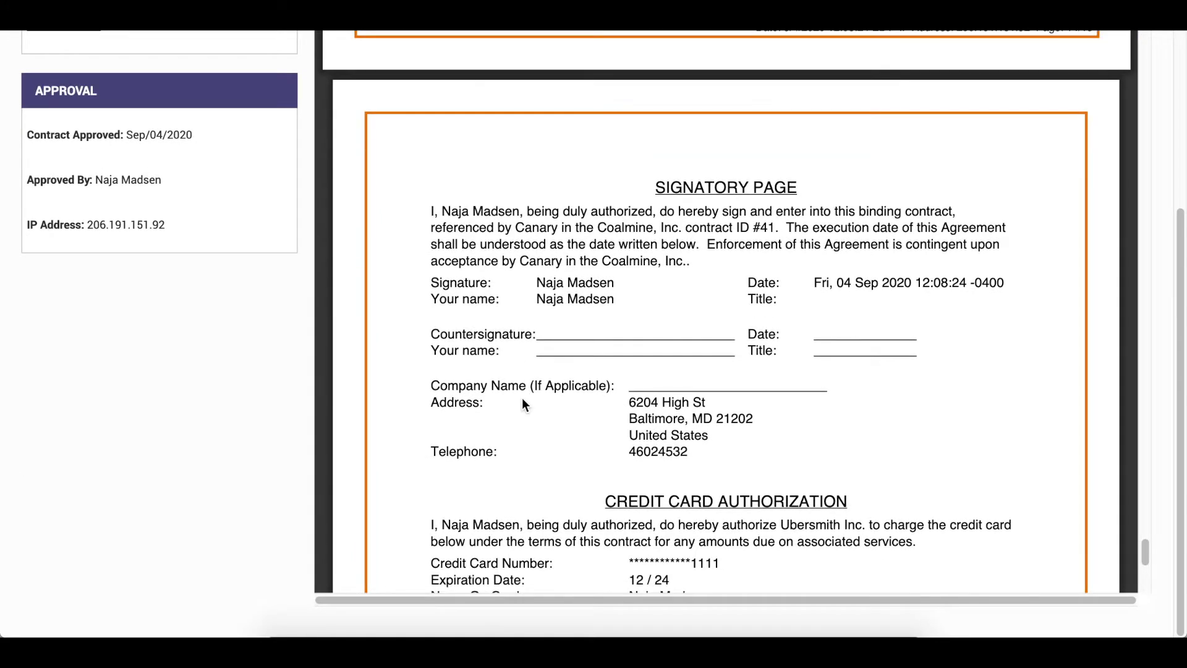
scroll(522, 403, up, 3)
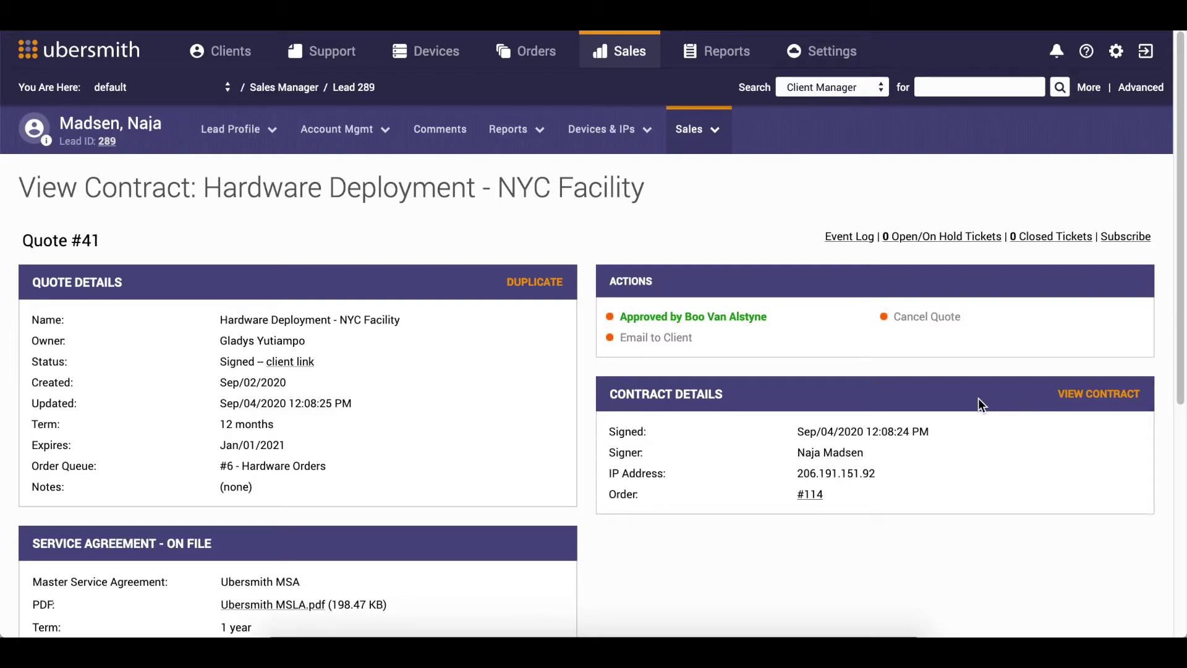
Step: Open the order generated from the signed contract, and review its contact information, user relationships, ordered services and order actions
click(810, 494)
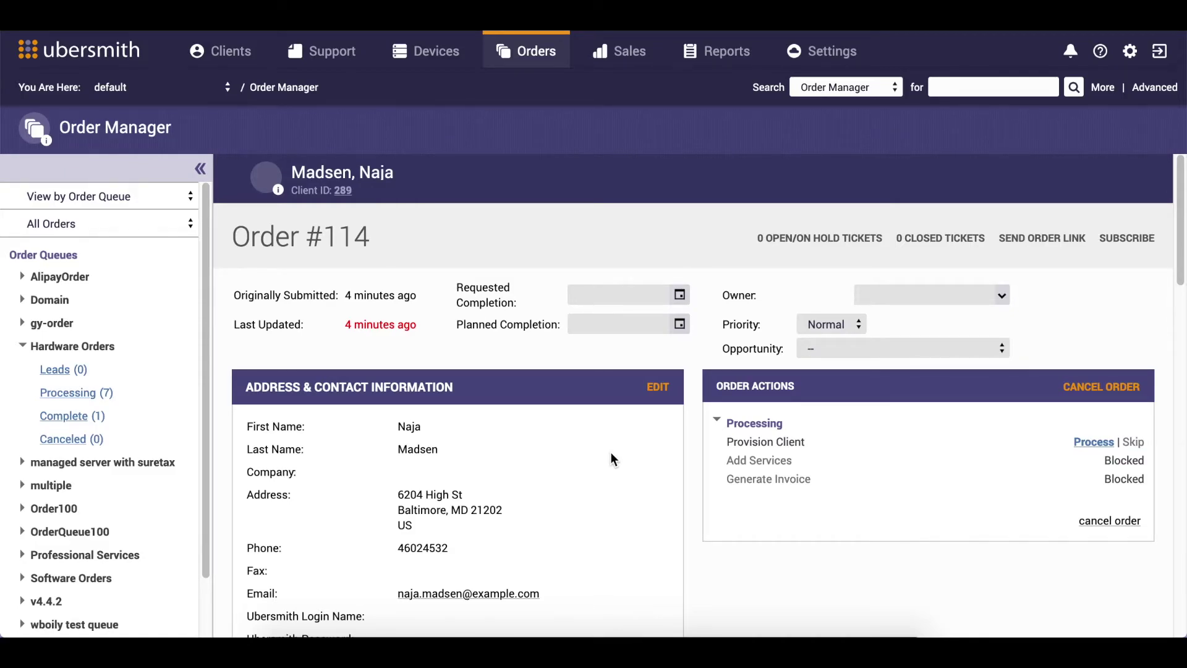
scroll(610, 459, down, 2)
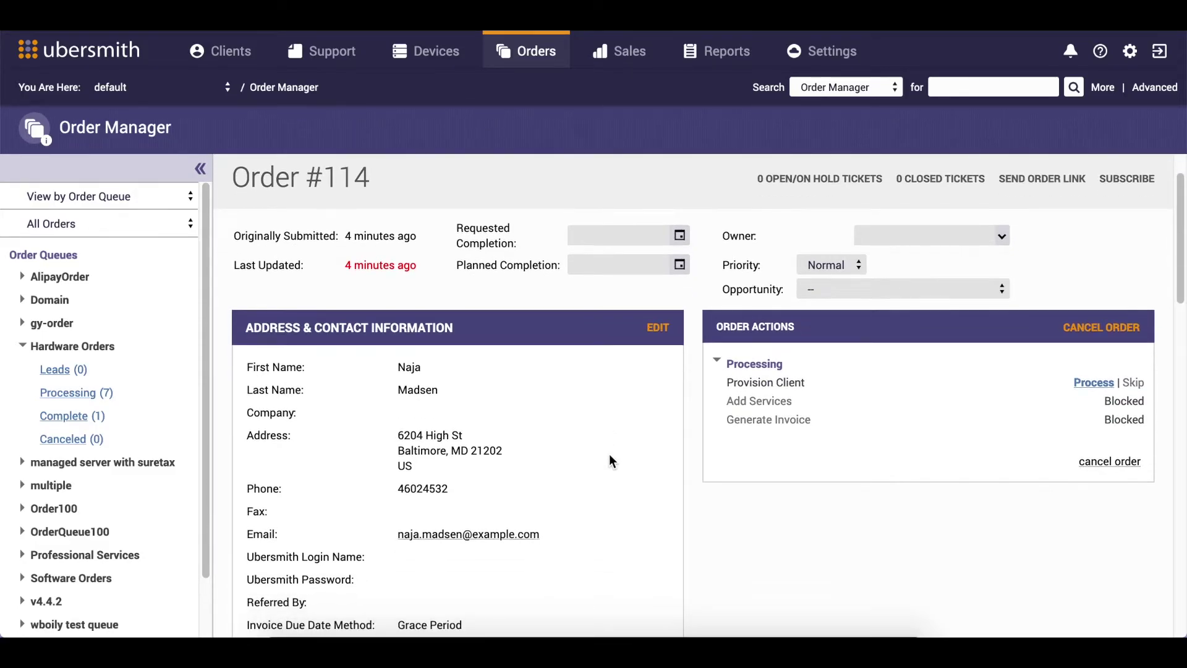
scroll(609, 461, down, 1)
scroll(610, 461, down, 2)
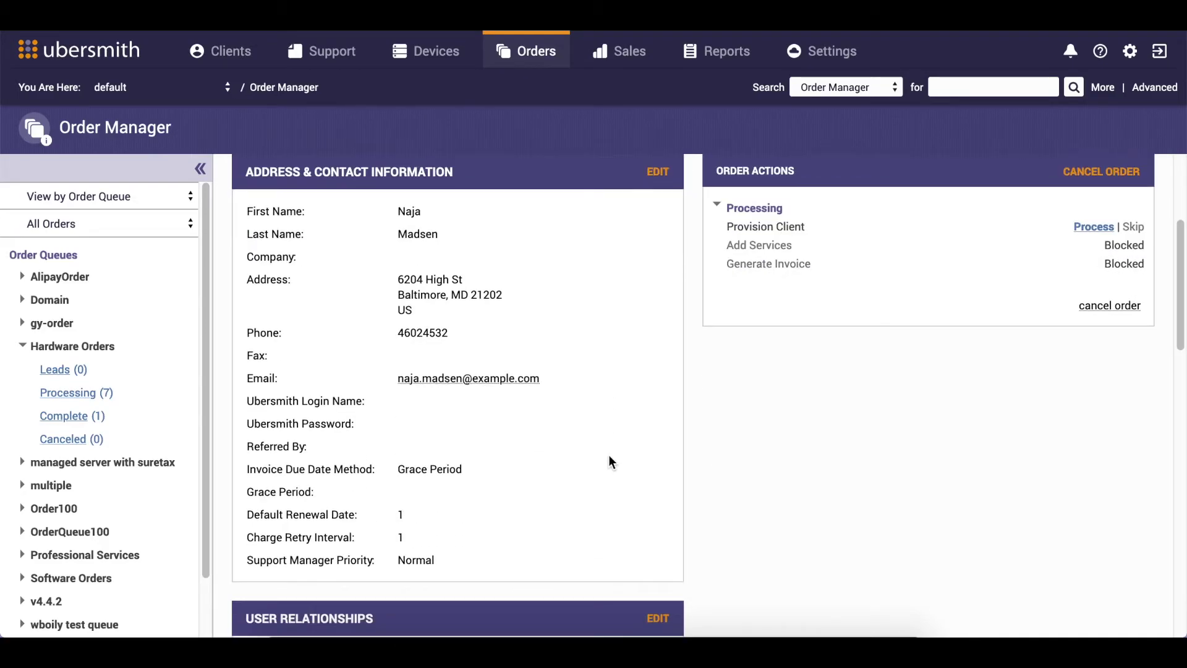
scroll(609, 461, down, 1)
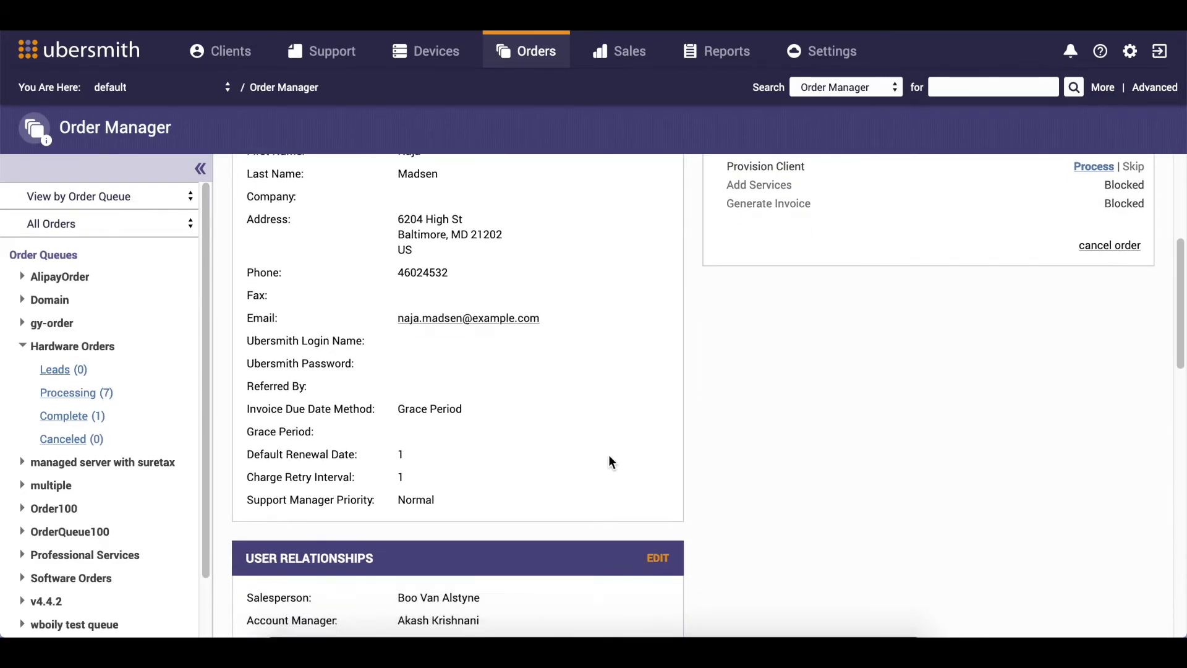
scroll(610, 462, down, 1)
scroll(610, 462, down, 3)
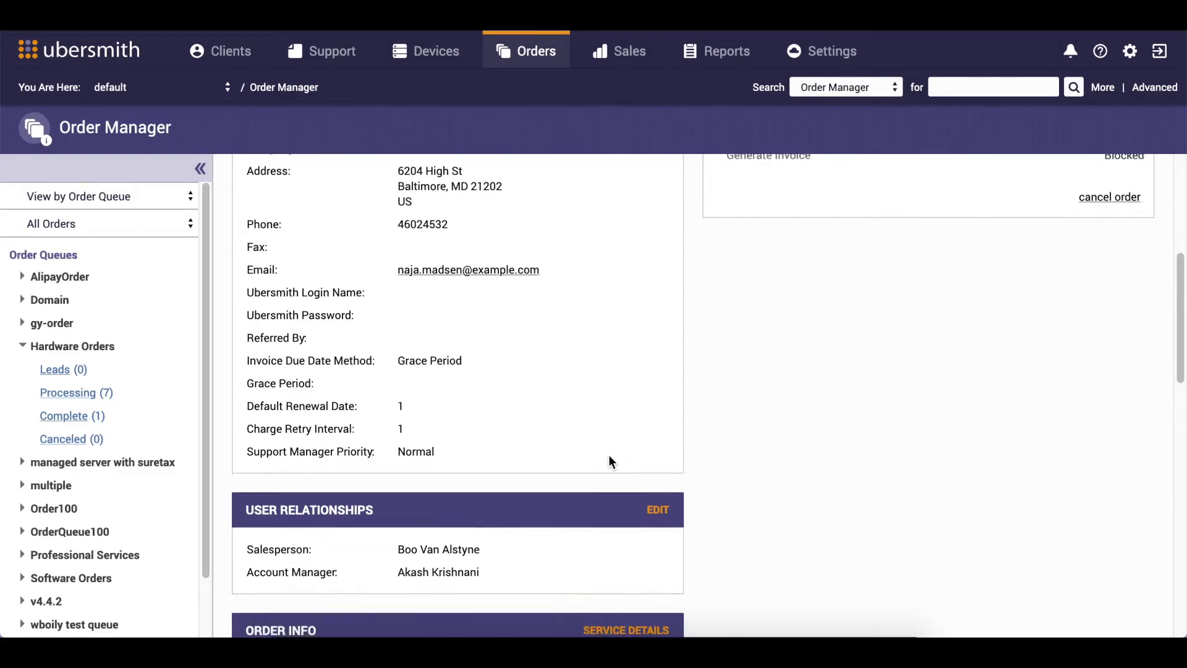
scroll(609, 457, down, 5)
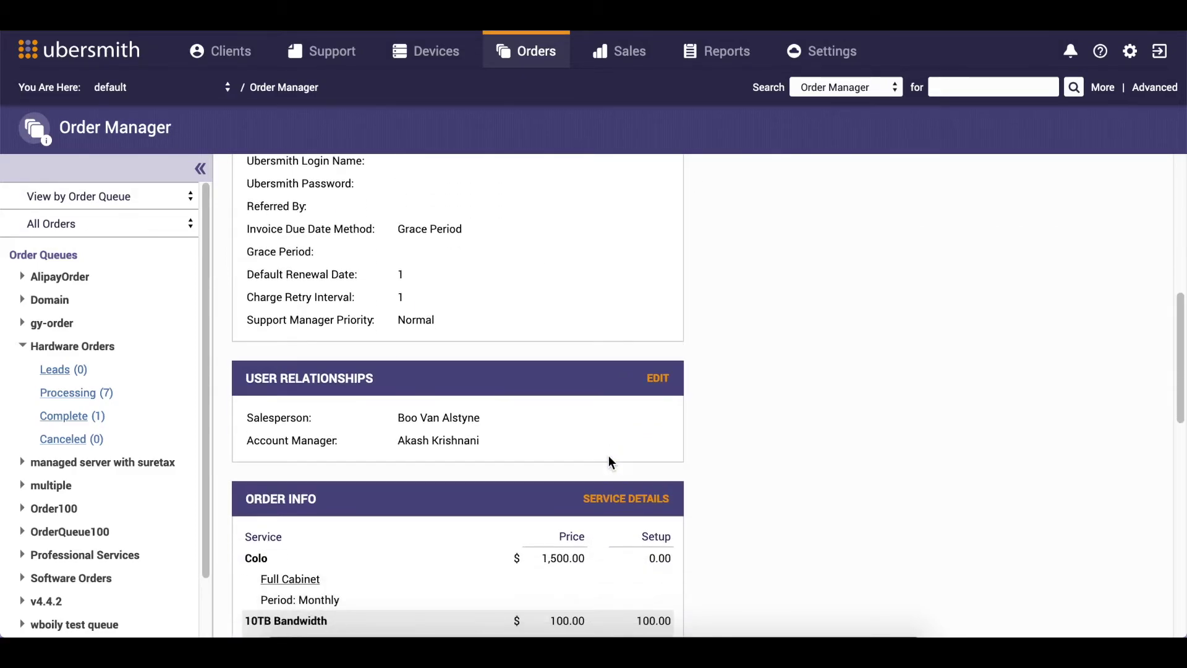
scroll(610, 463, down, 1)
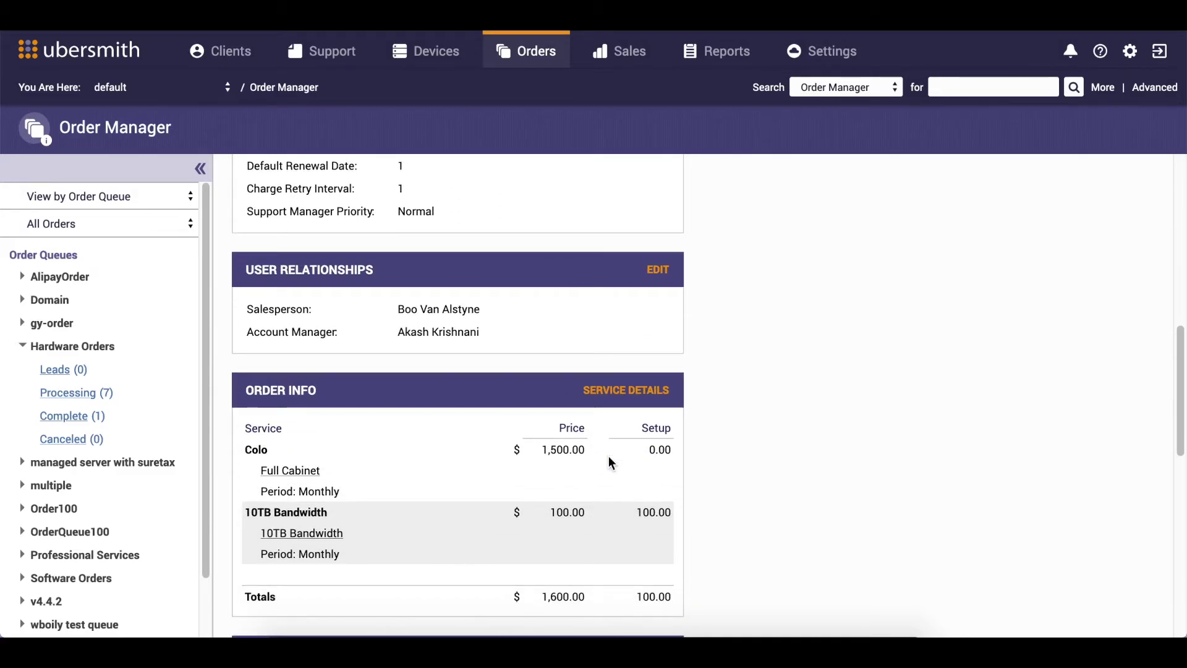
scroll(609, 457, down, 2)
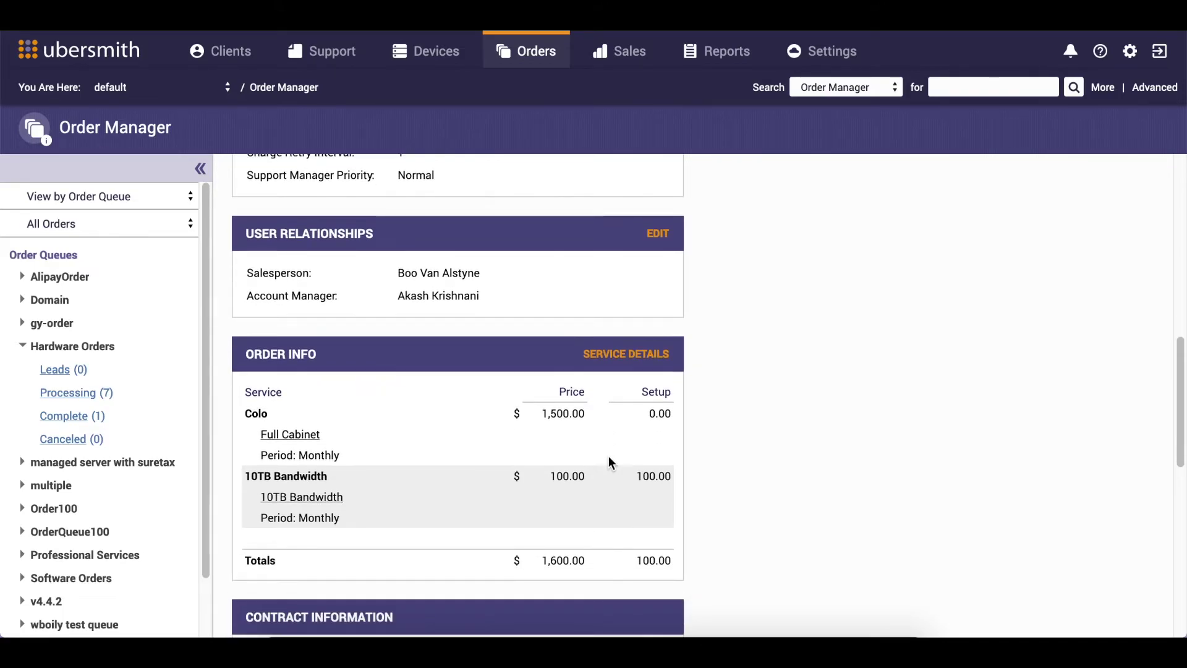
scroll(609, 462, up, 10)
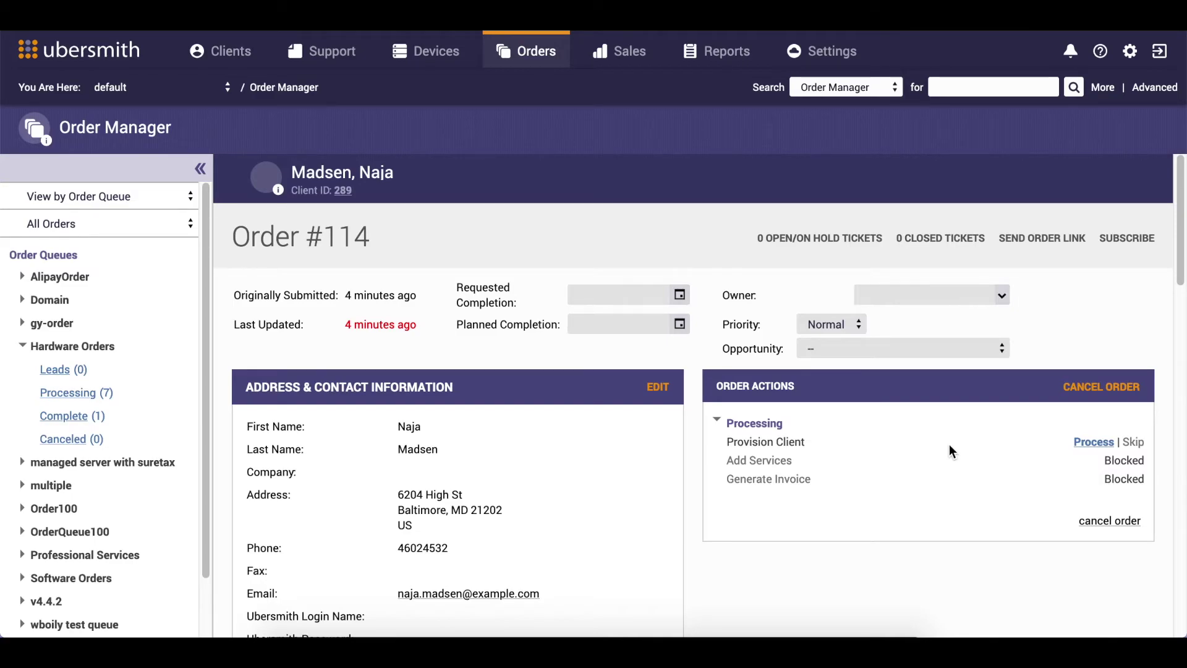
Step: Process the order's Provision Client and Add Services actions
click(1081, 443)
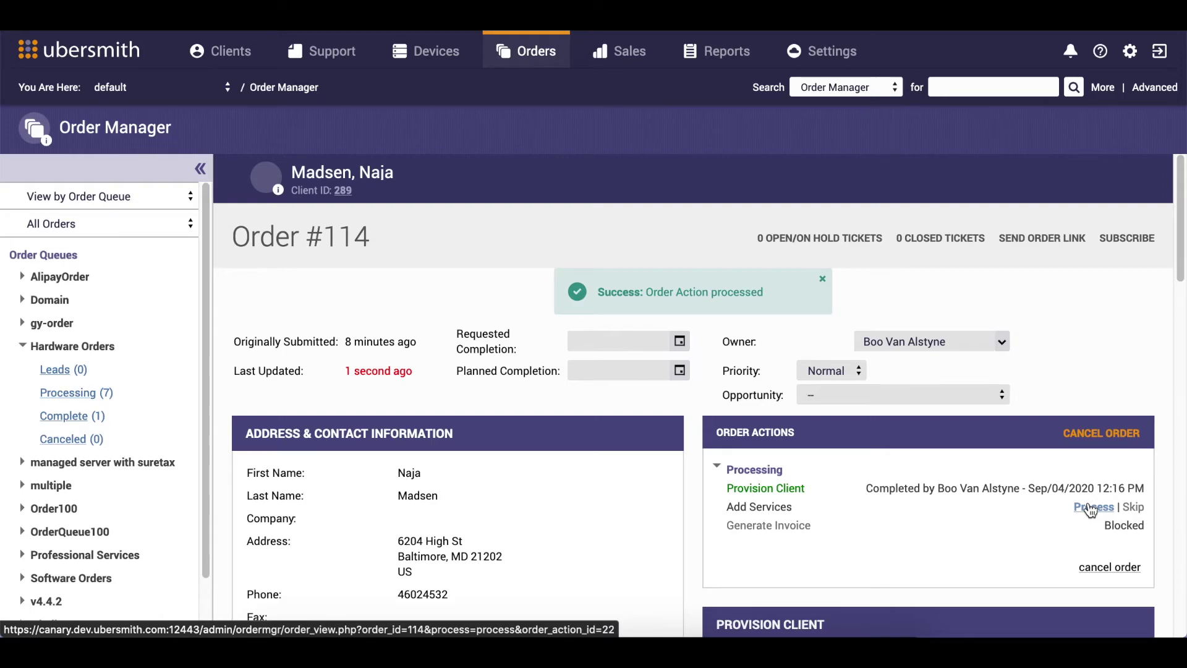
click(1087, 508)
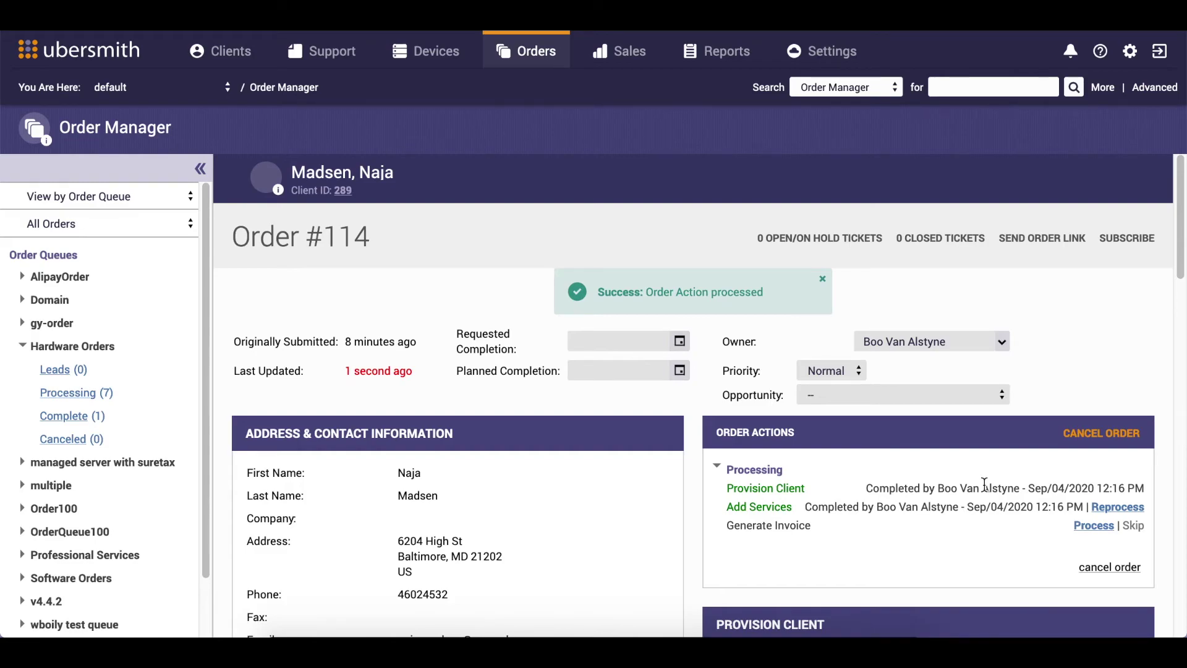
scroll(920, 479, down, 1)
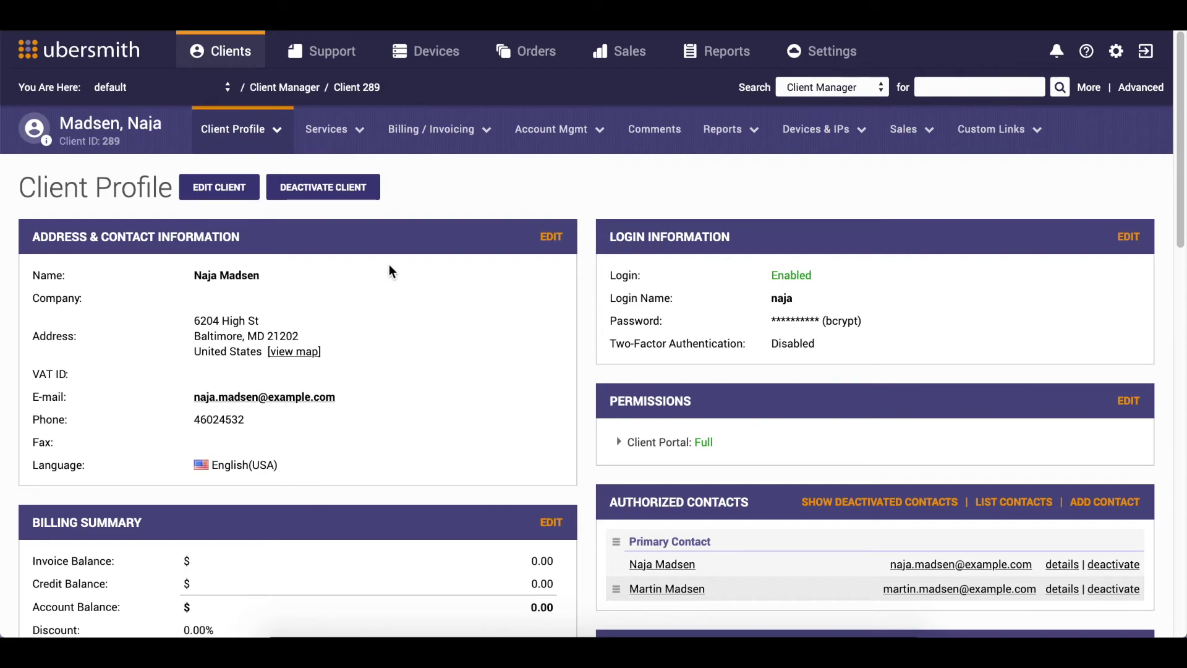
Step: List the client's current services, and open the lower-numbered of the client's invoices to review its charges and service items
mouse_move(321, 131)
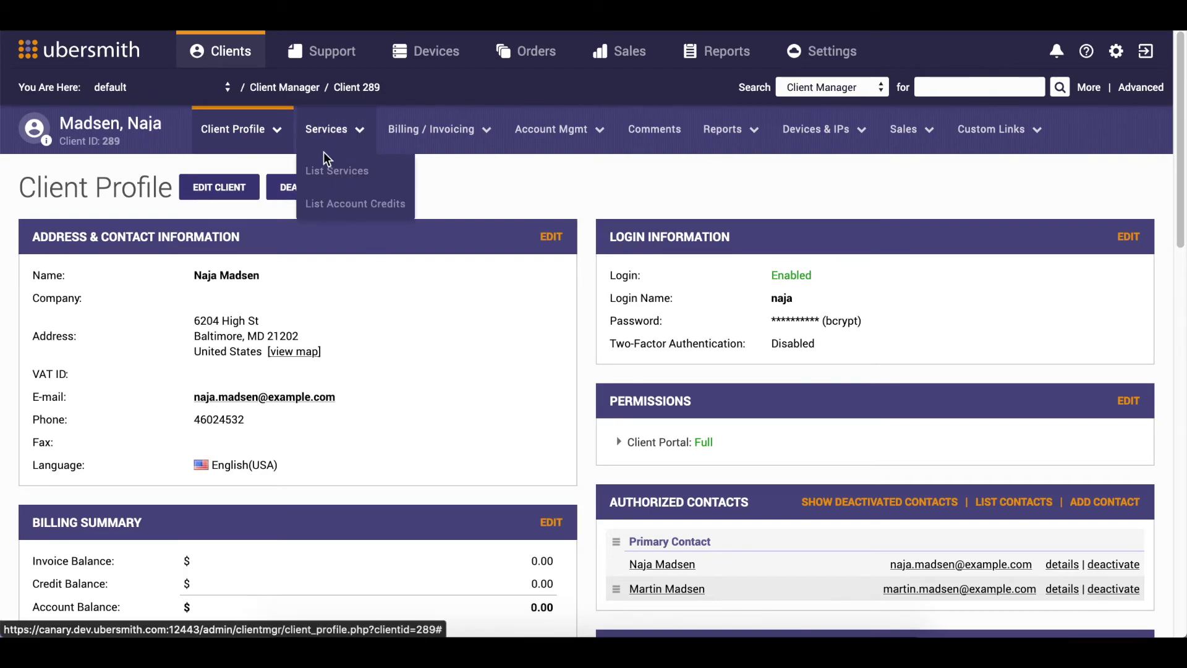
click(326, 175)
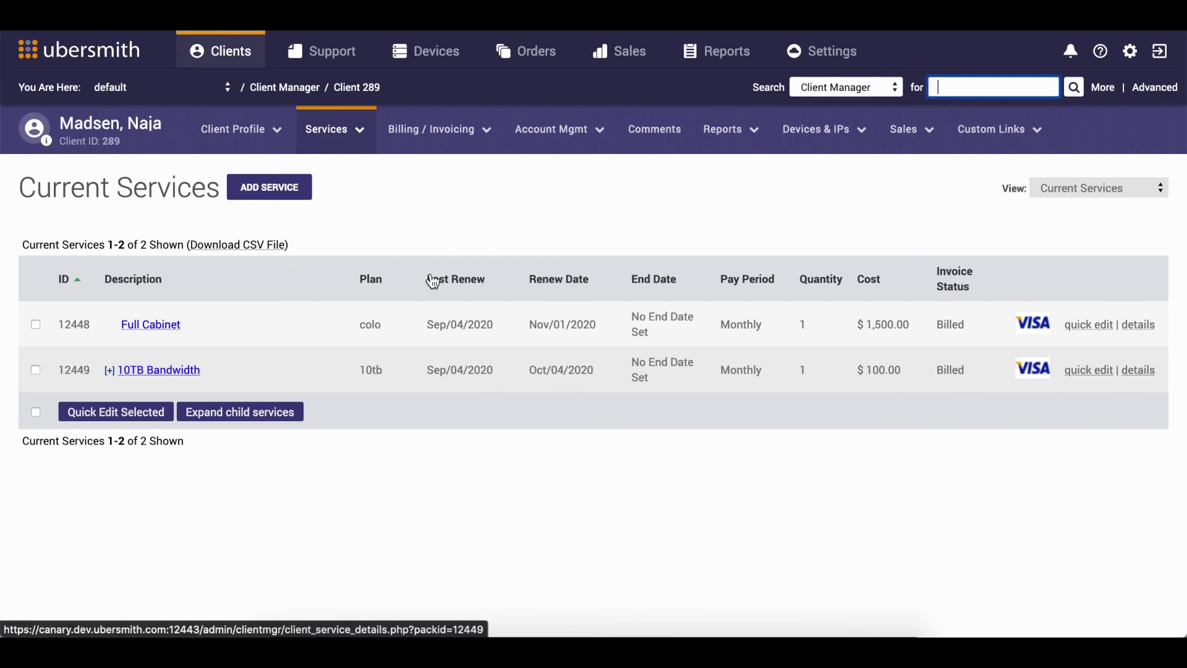
mouse_move(461, 130)
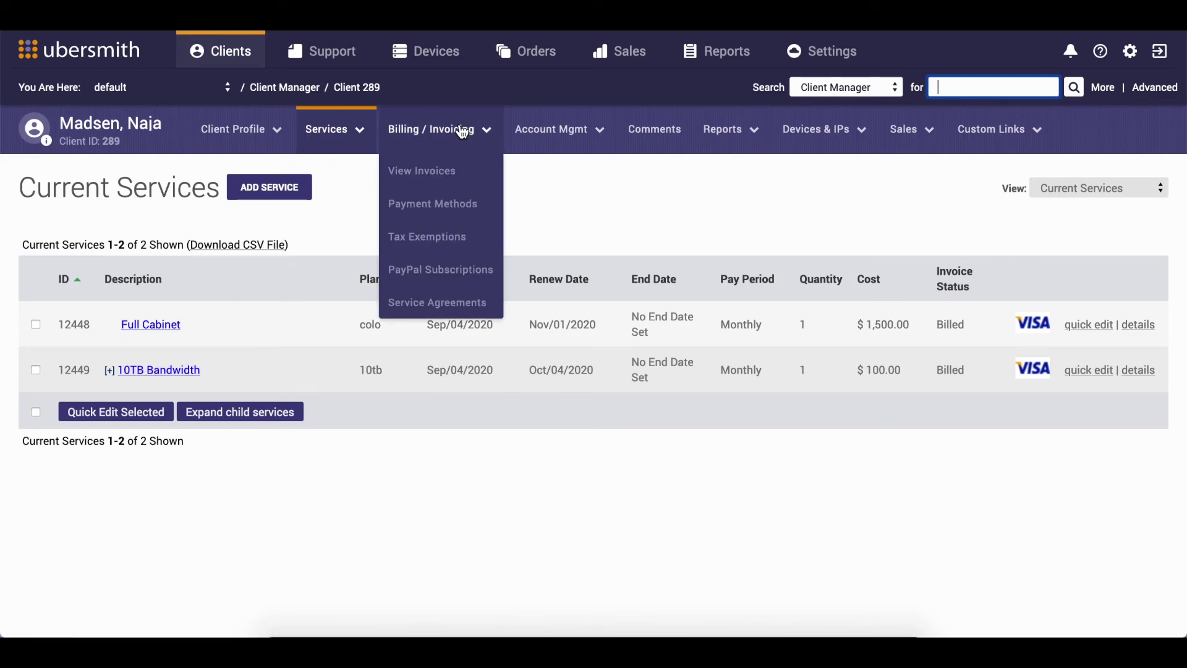
click(442, 179)
click(100, 339)
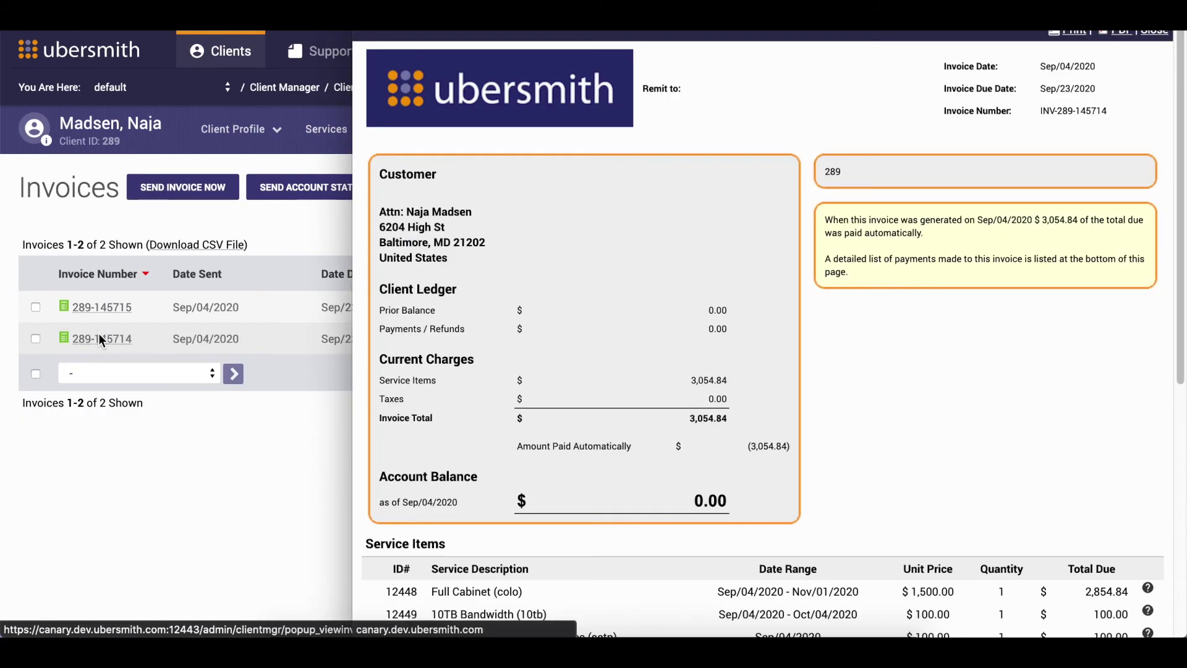
scroll(538, 269, down, 2)
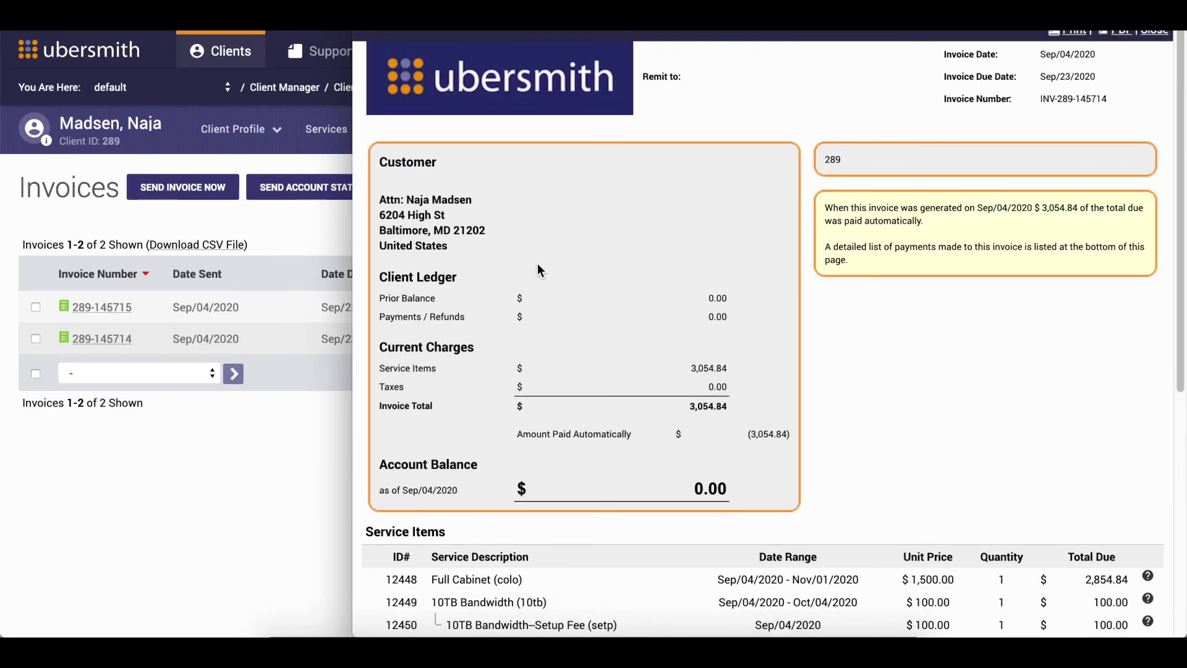
scroll(536, 264, down, 3)
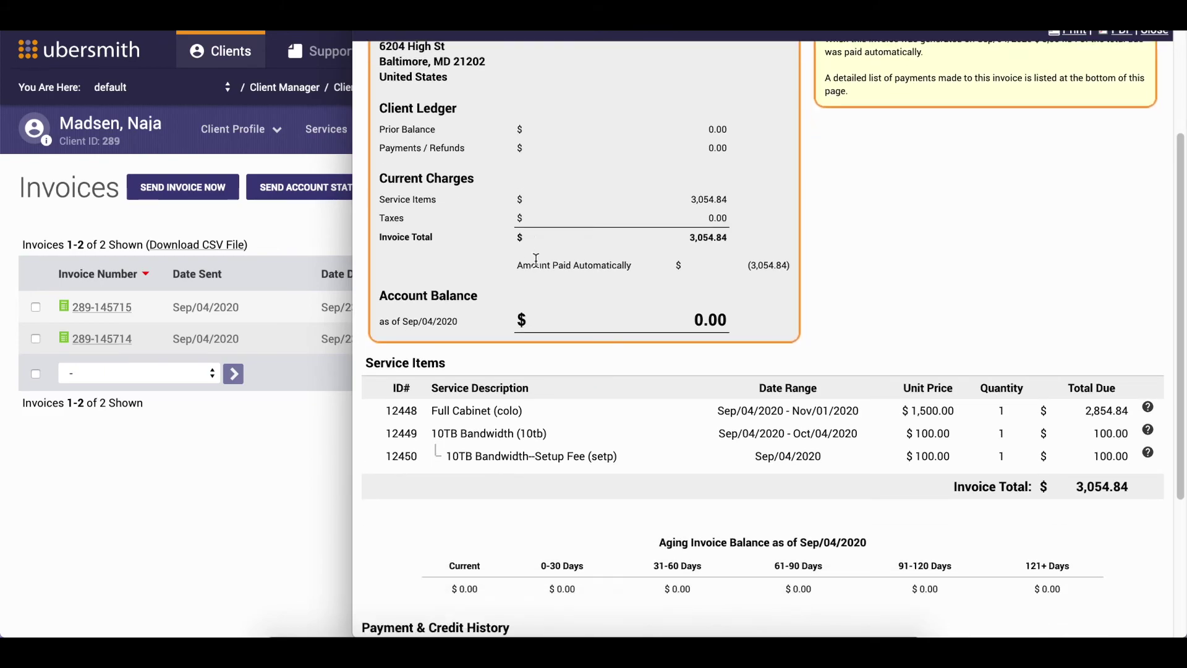